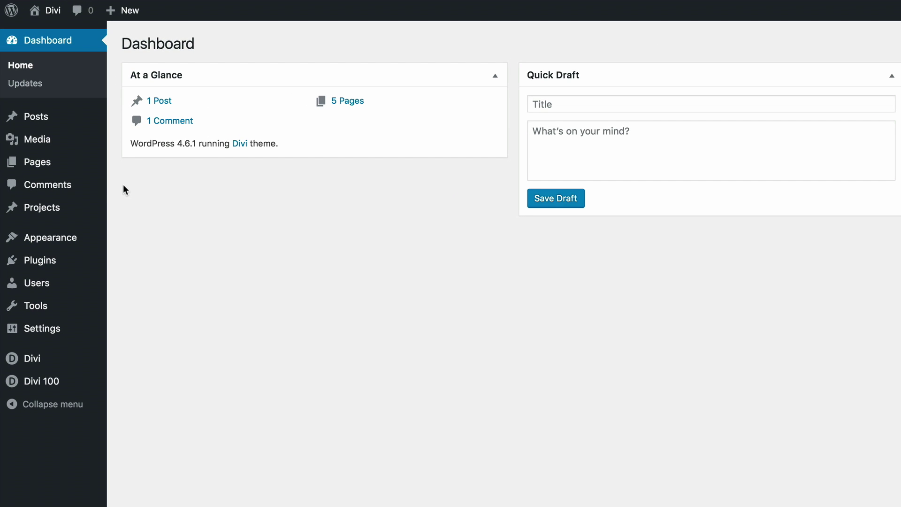
Create a new page titled 'part1' and switch it to the Divi Builder.
mouse_move(36, 165)
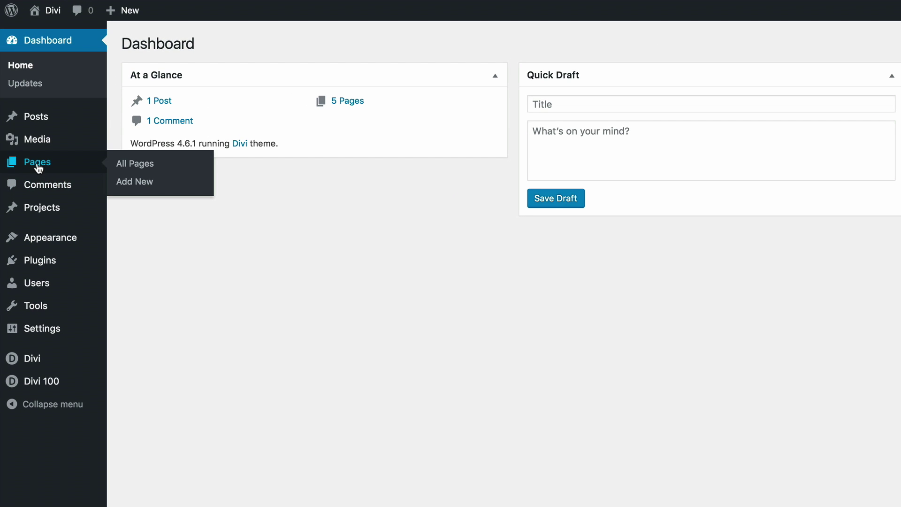
left_click(140, 182)
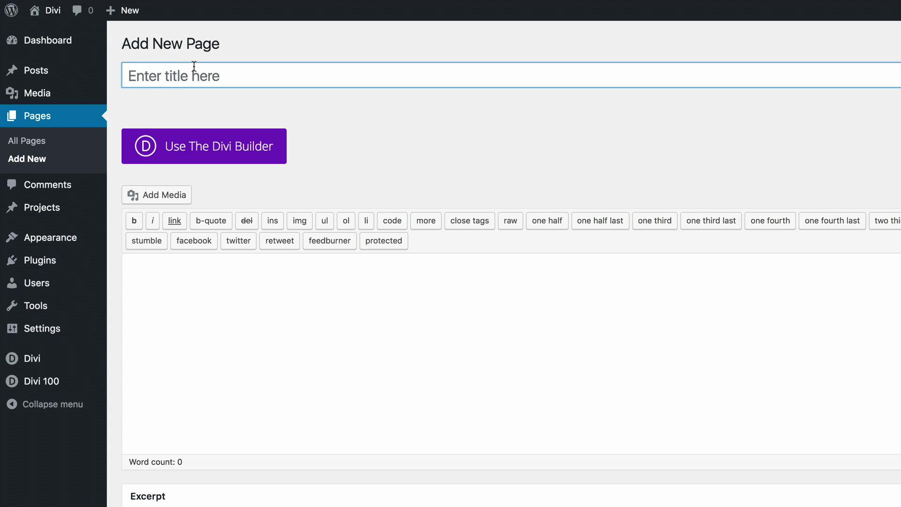
type("part1")
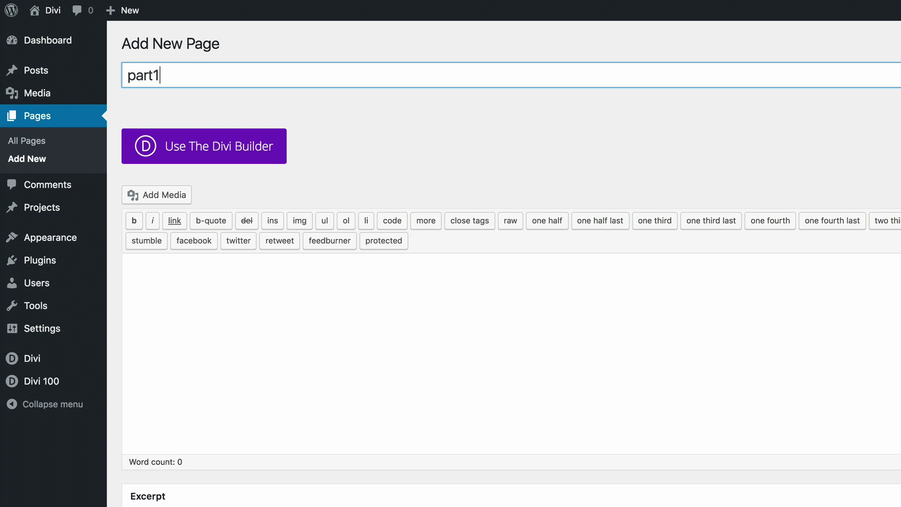
left_click(196, 153)
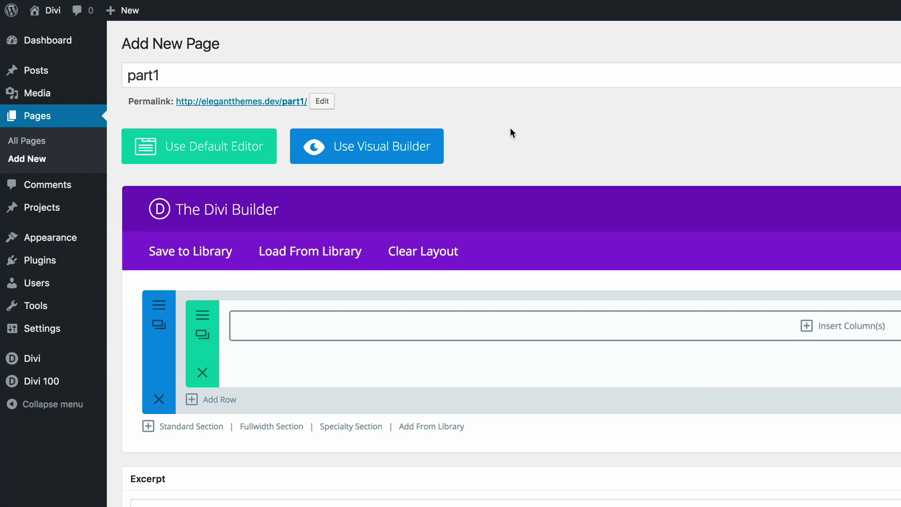
In the Visual Builder, add a one-column row and insert a Slider module into it.
left_click(383, 149)
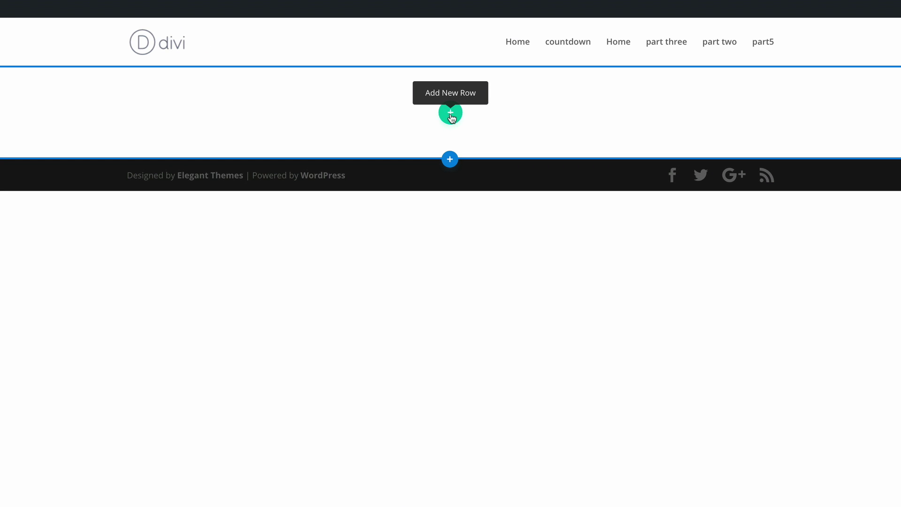
left_click(451, 114)
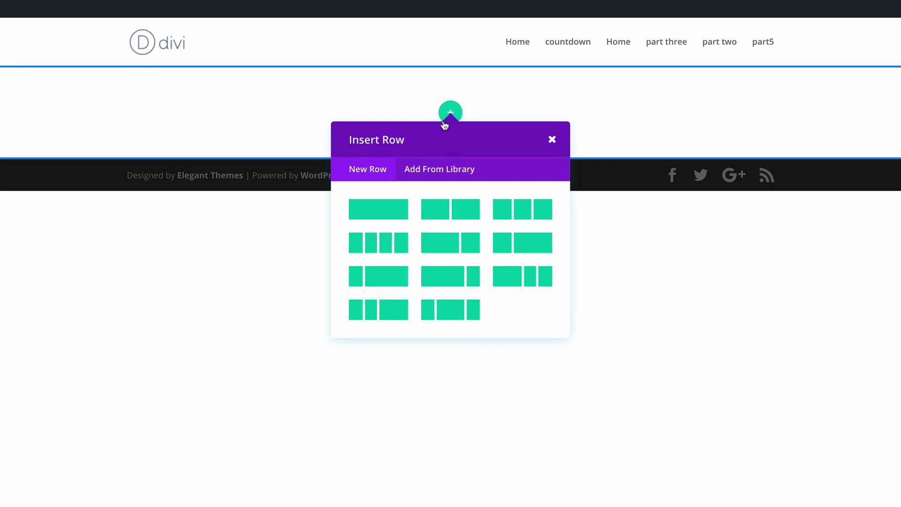
left_click(384, 209)
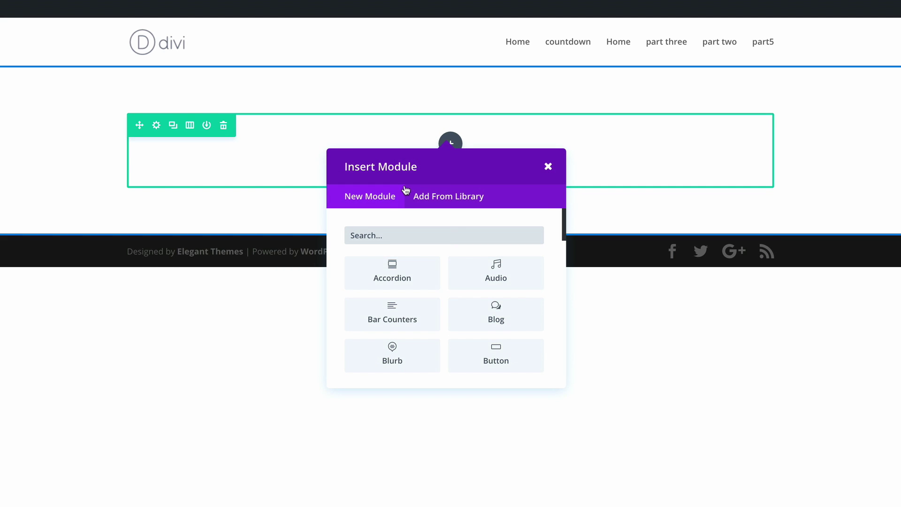
scroll(438, 308, "down", 2)
scroll(437, 307, "down", 10)
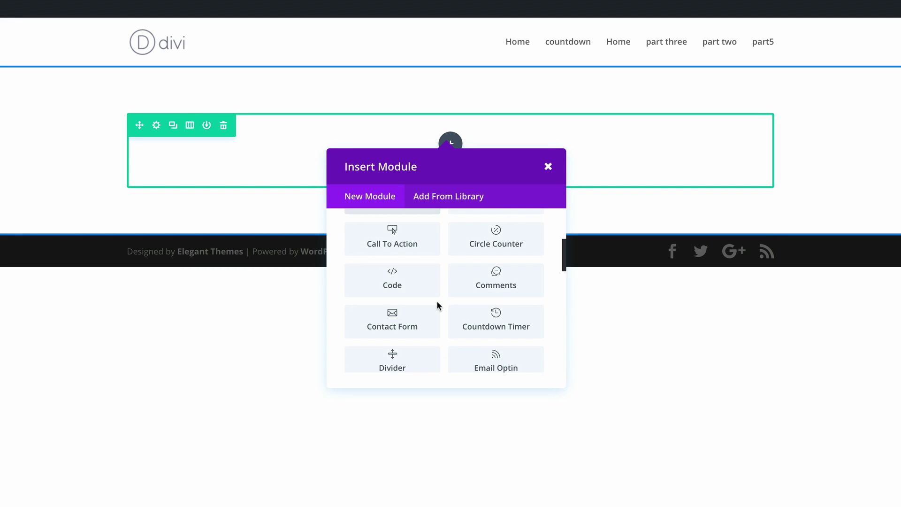
scroll(506, 298, "up", 3)
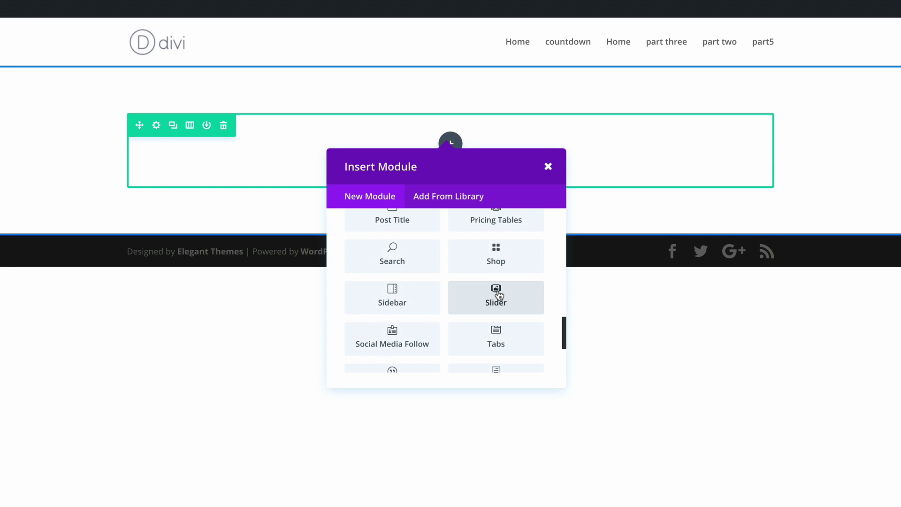
left_click(498, 295)
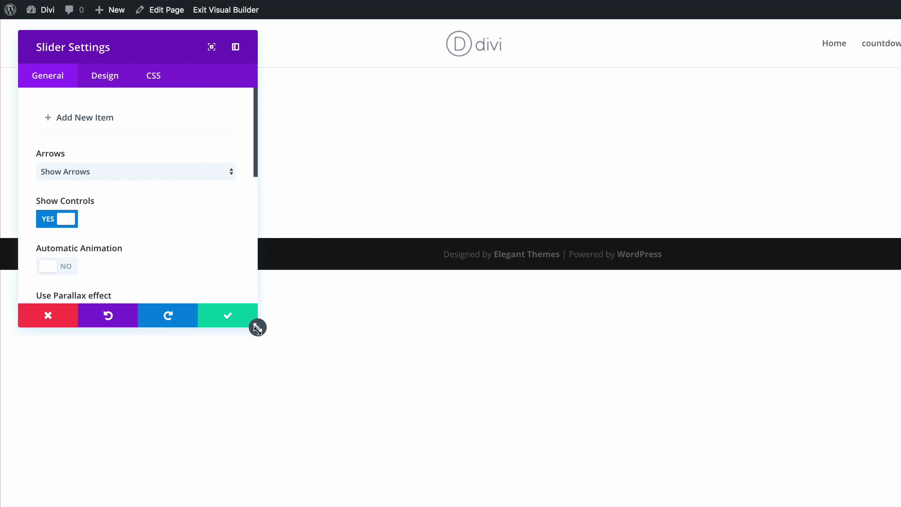
Turn on Automatic Animation at 8000 ms and enable Continue Automatic Slide on Hover.
left_click_drag(257, 328, 426, 506)
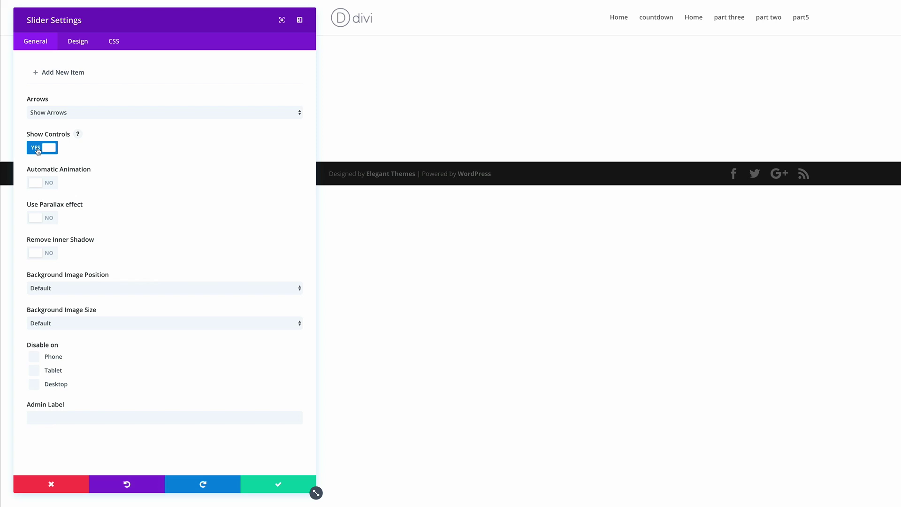
left_click(52, 186)
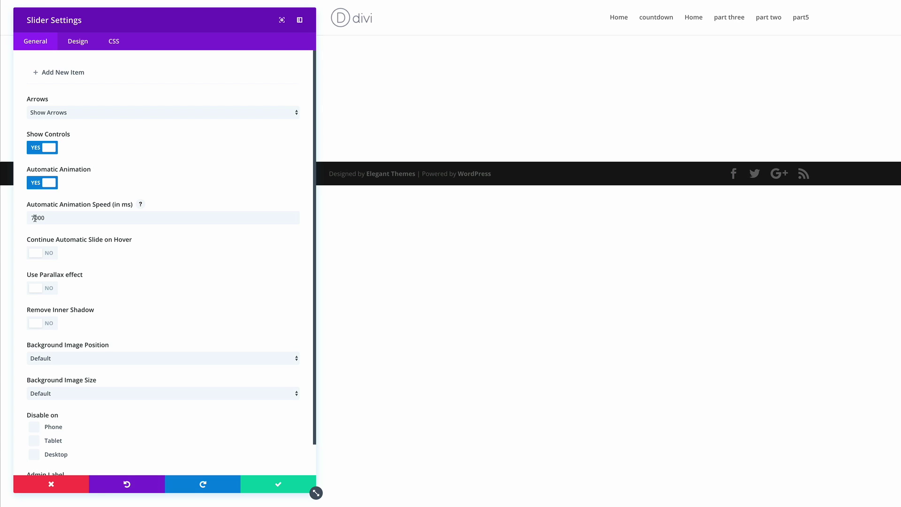
left_click_drag(34, 218, 21, 220)
type("8")
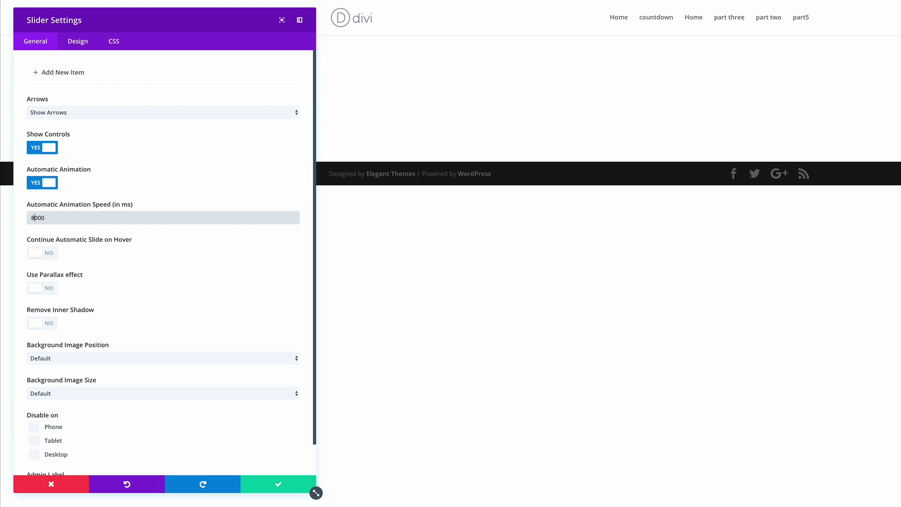
scroll(144, 268, "down", 1)
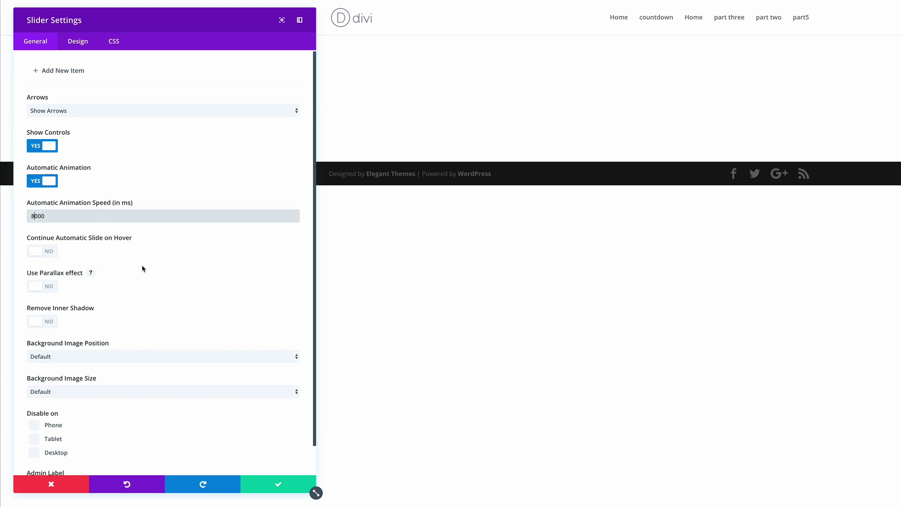
scroll(143, 269, "down", 1)
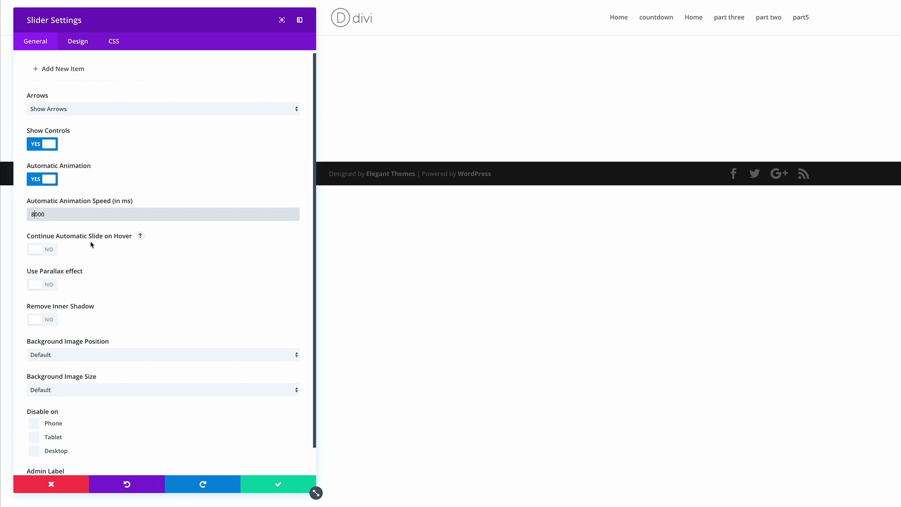
left_click(49, 252)
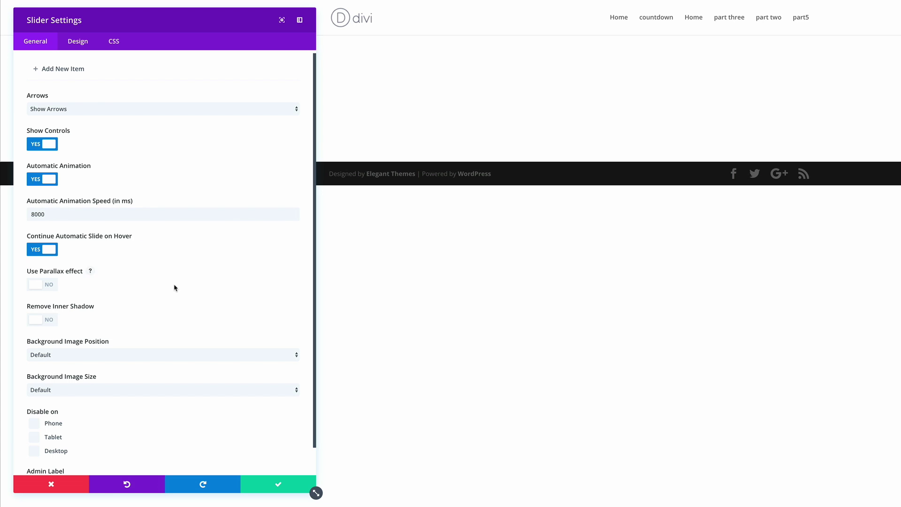
scroll(175, 288, "down", 1)
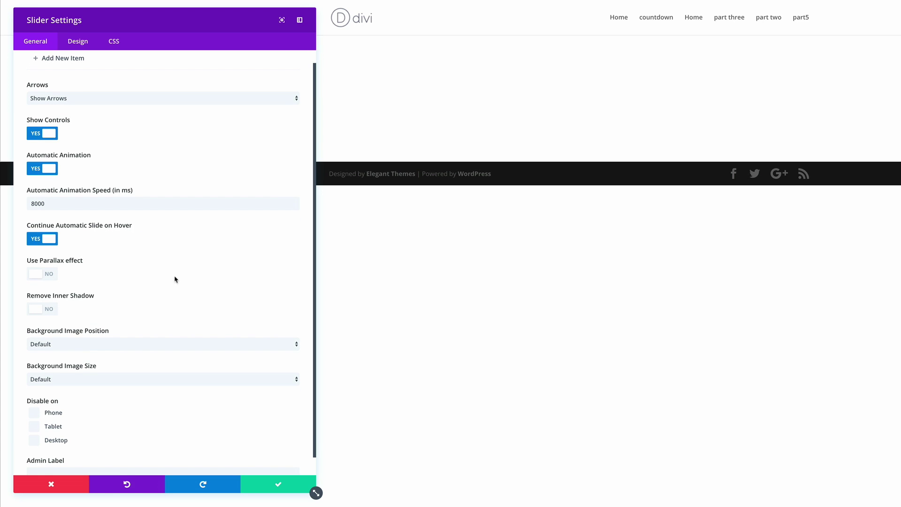
scroll(176, 287, "up", 1)
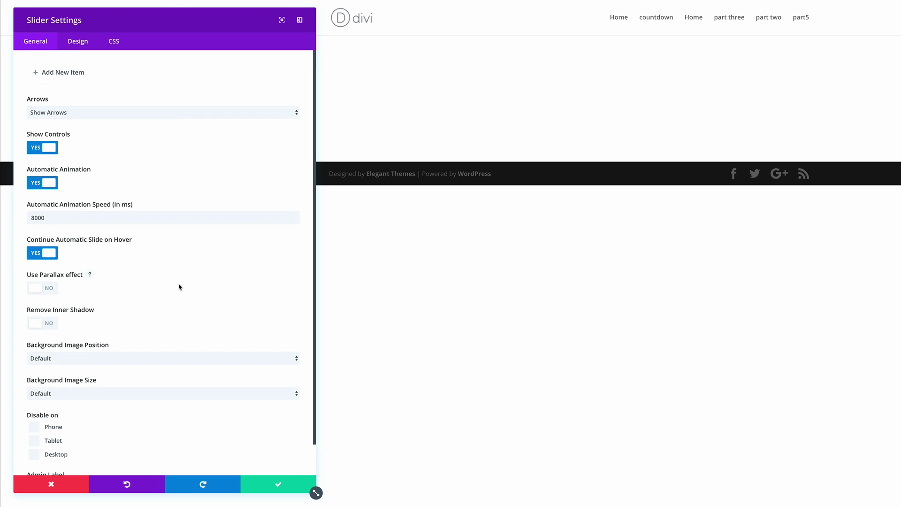
Set the slider's header font to Cantata One.
left_click(80, 43)
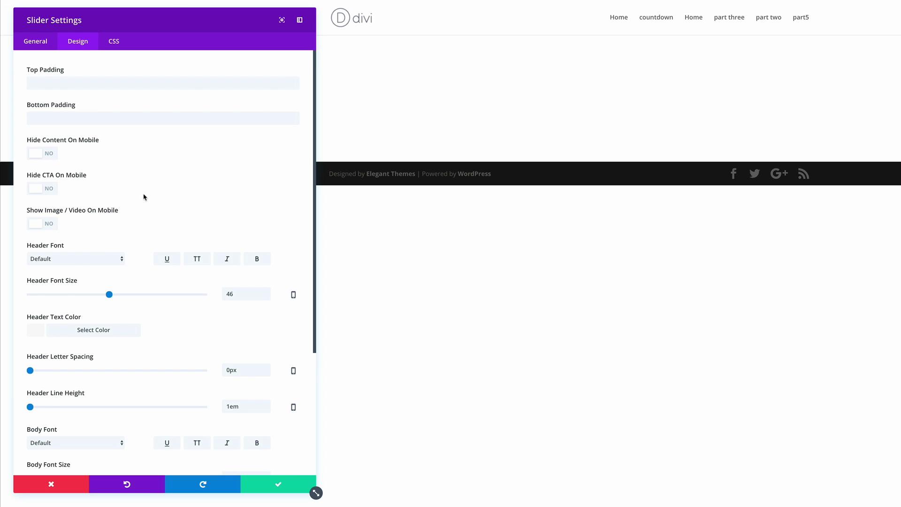
left_click(93, 260)
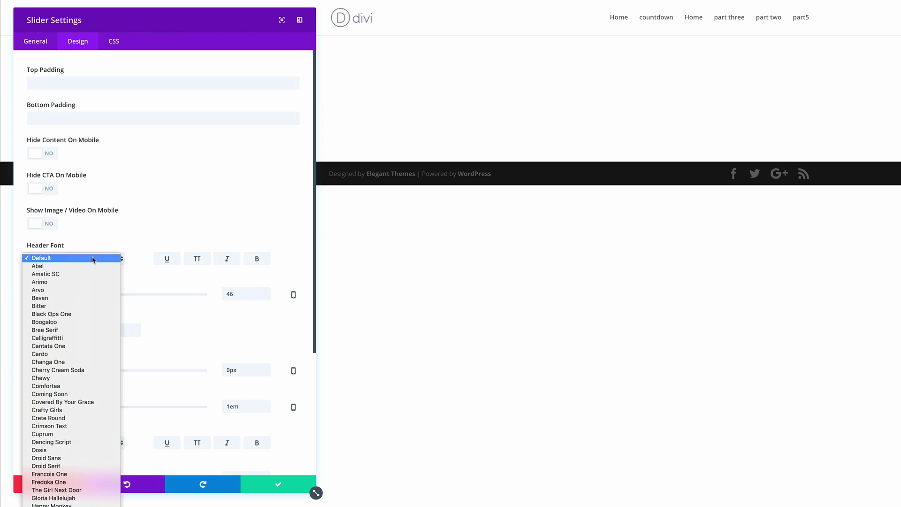
left_click(60, 346)
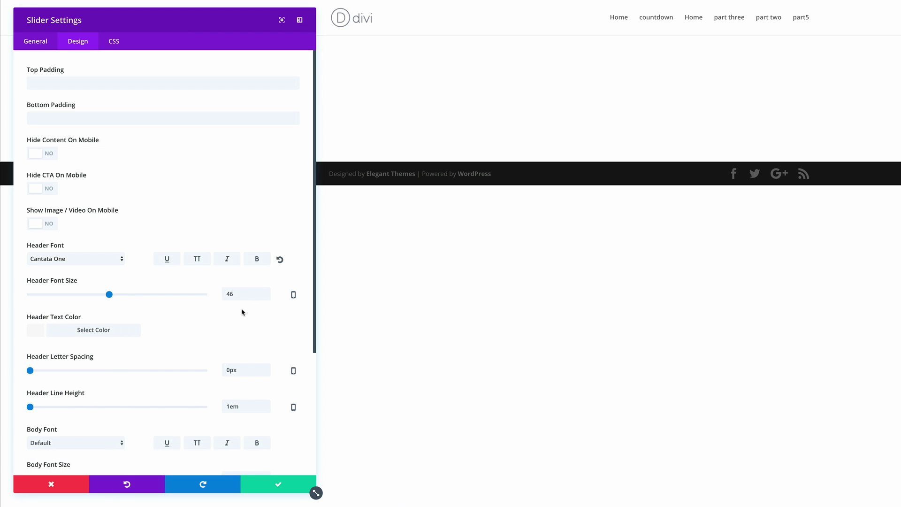
Set the header font size to 30 for tablet and smartphone.
left_click(293, 296)
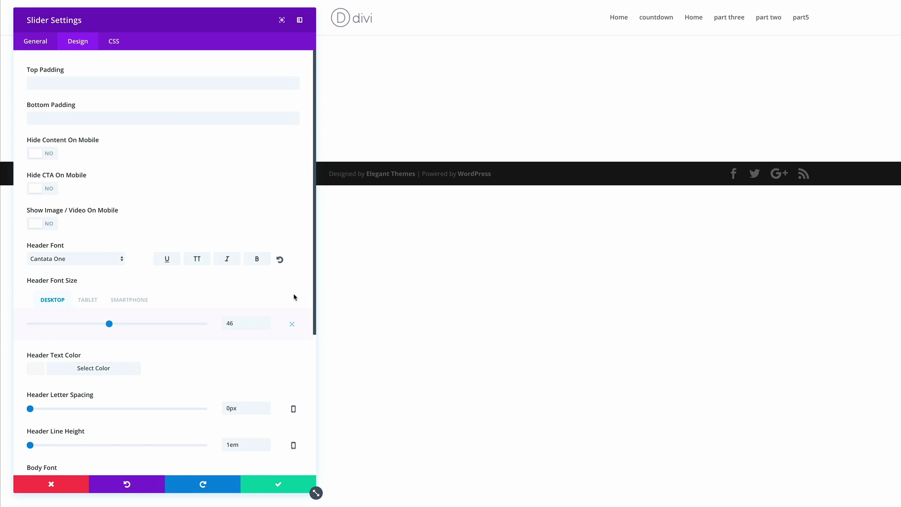
left_click(89, 300)
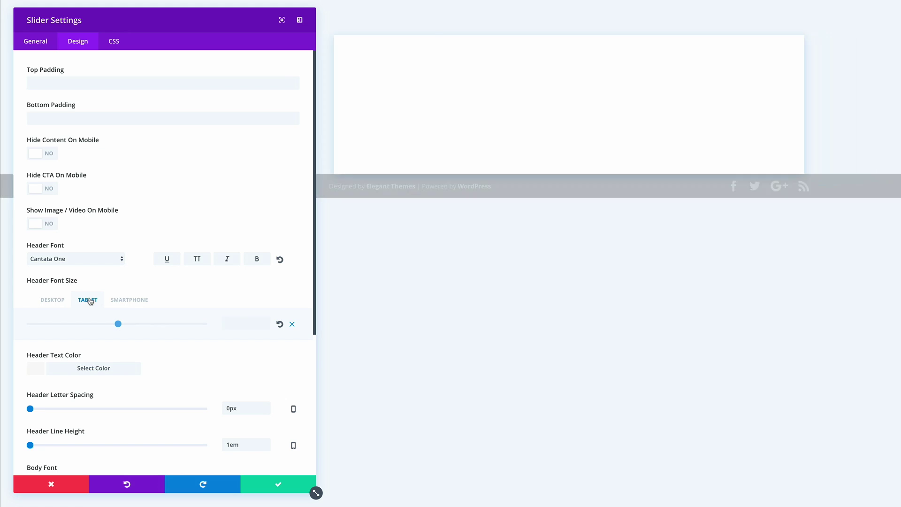
left_click(243, 322)
type("30")
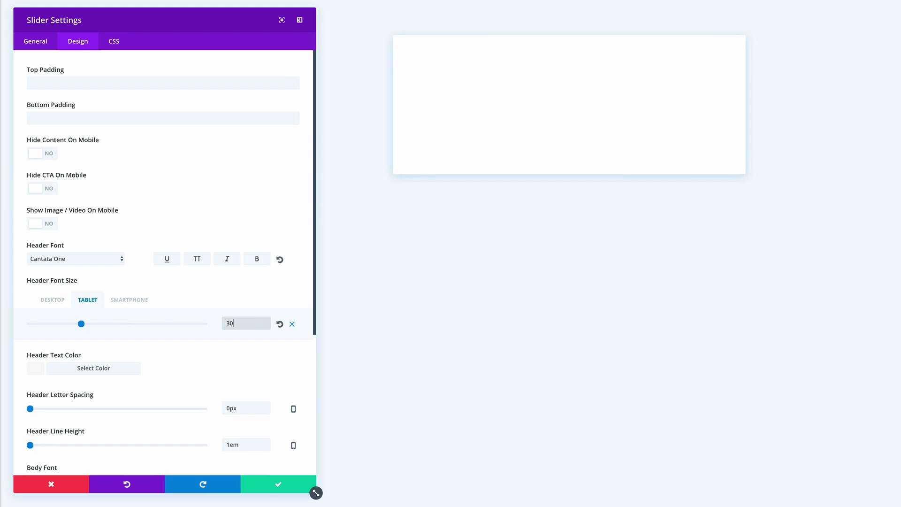
left_click(126, 299)
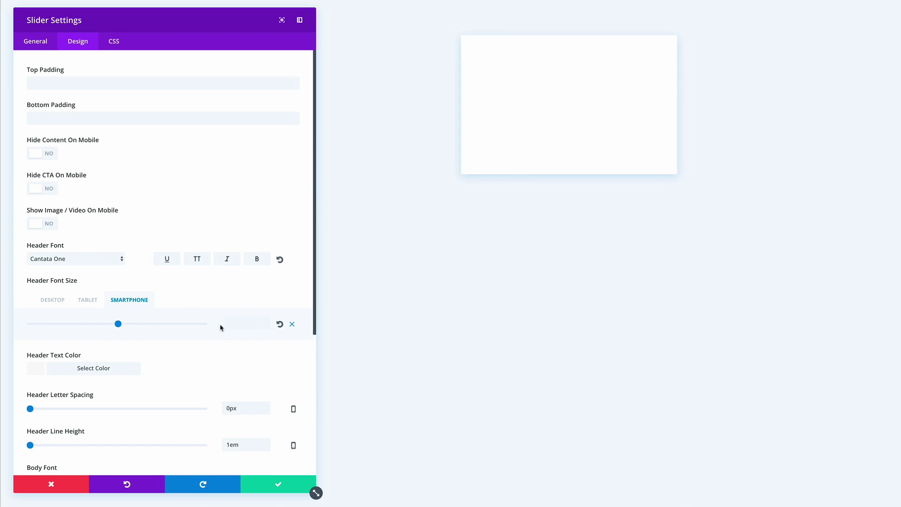
left_click(236, 324)
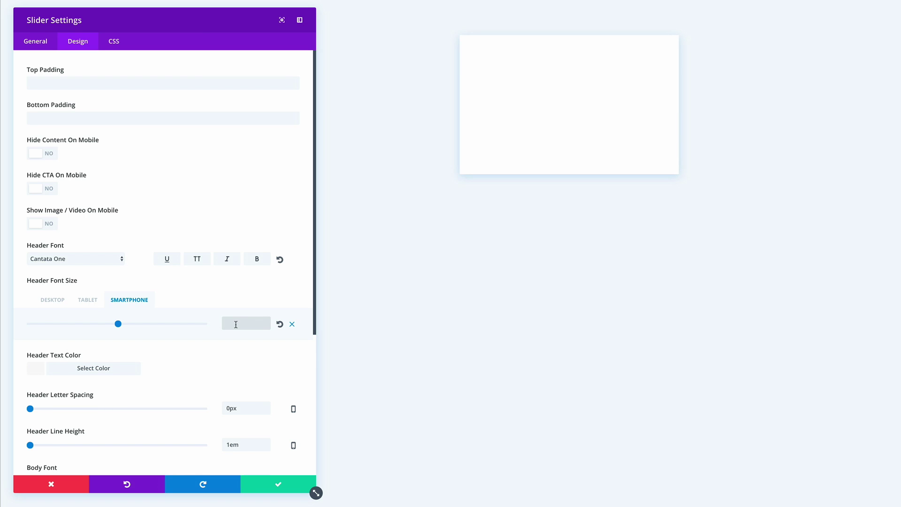
type("30")
left_click(114, 43)
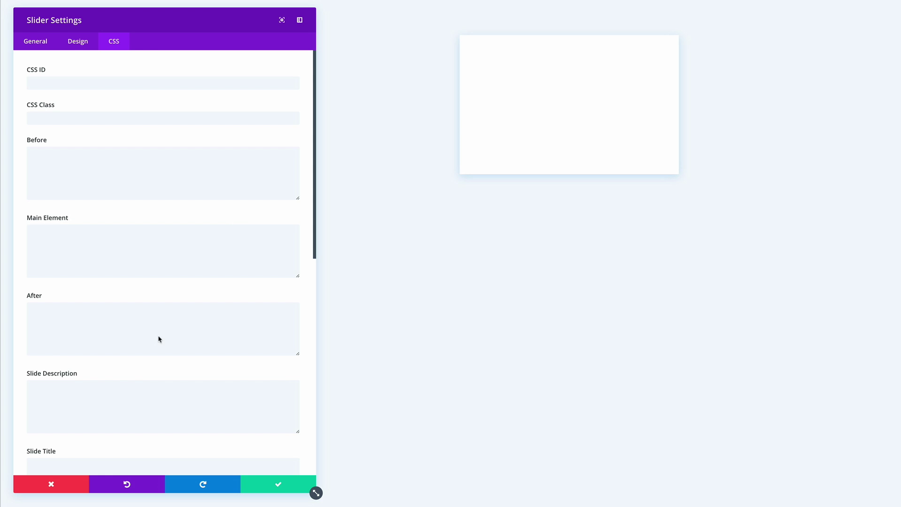
Paste left-aligned flipInX CSS into Slide Description and rounded, 400px-max CSS into Slide Image.
left_click(131, 382)
type("text-align: left !important; animation-name: flipInX;")
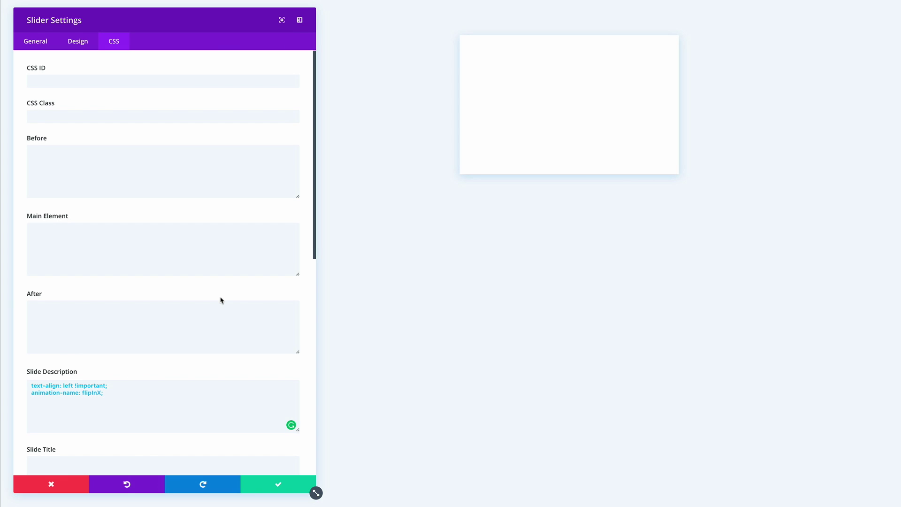
scroll(220, 299, "down", 2)
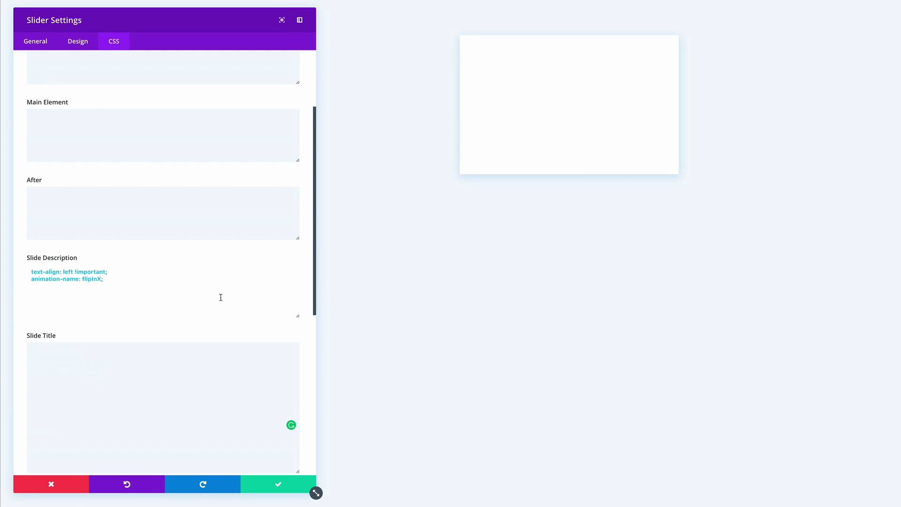
left_click_drag(315, 243, 290, 402)
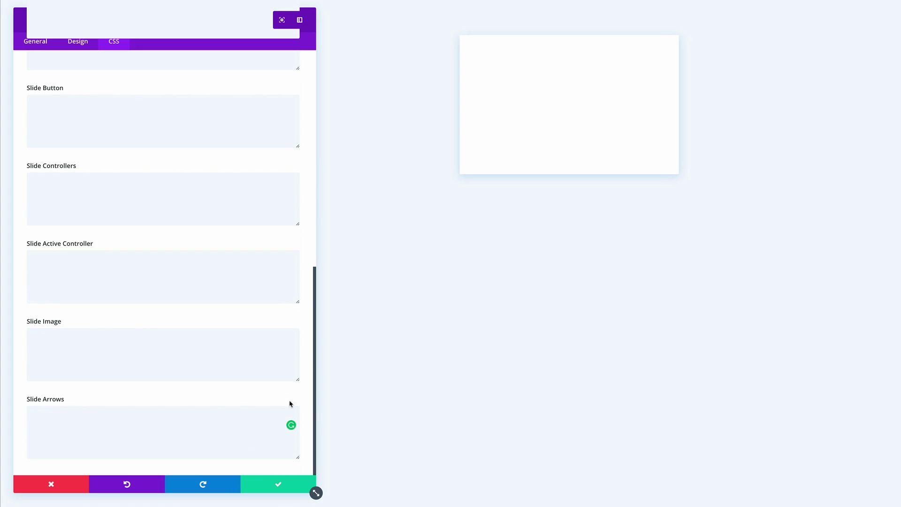
left_click(183, 343)
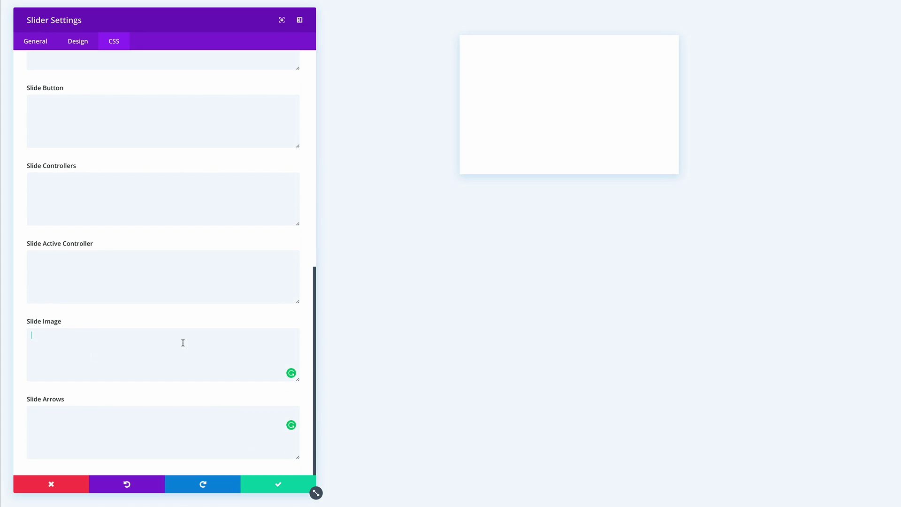
type("border-radius: 50%; overflow: hidden; max-width: 400px; max-height: 400px;")
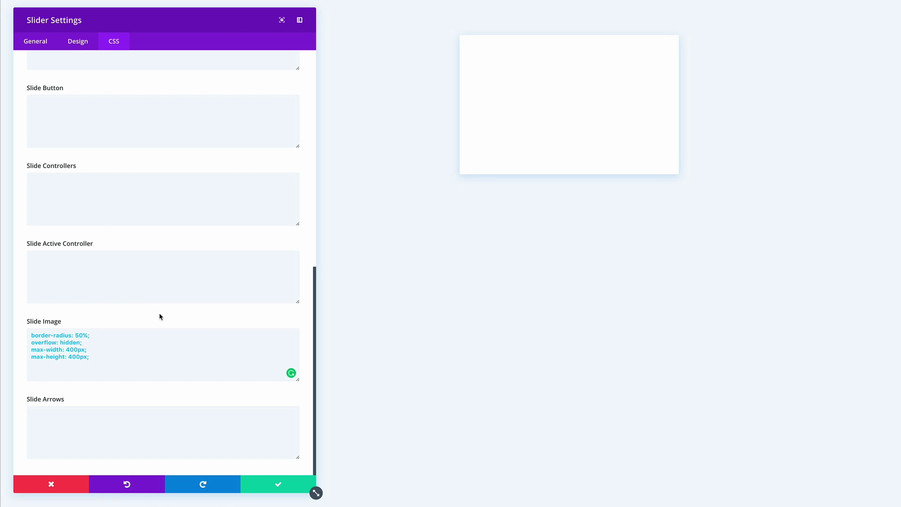
Add a slide with heading 'Heading goes here' and button text 'learn more'.
left_click(35, 41)
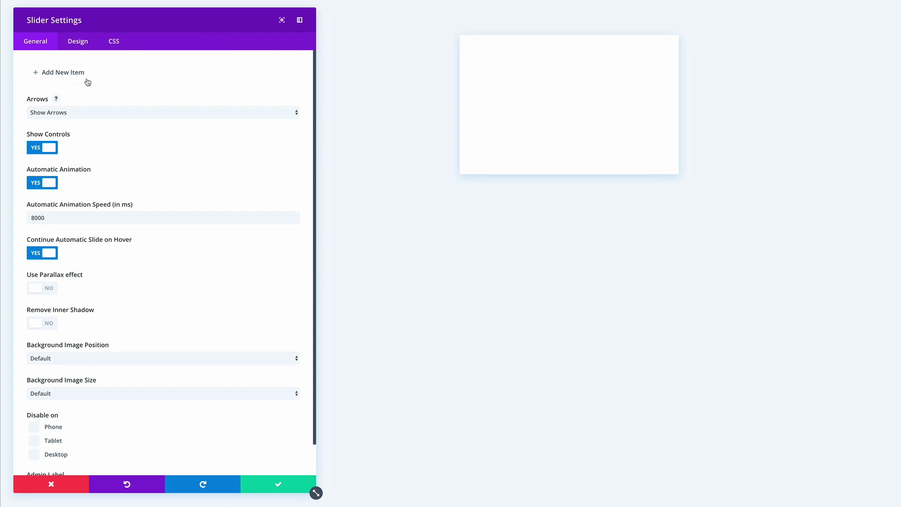
left_click(68, 74)
left_click(66, 81)
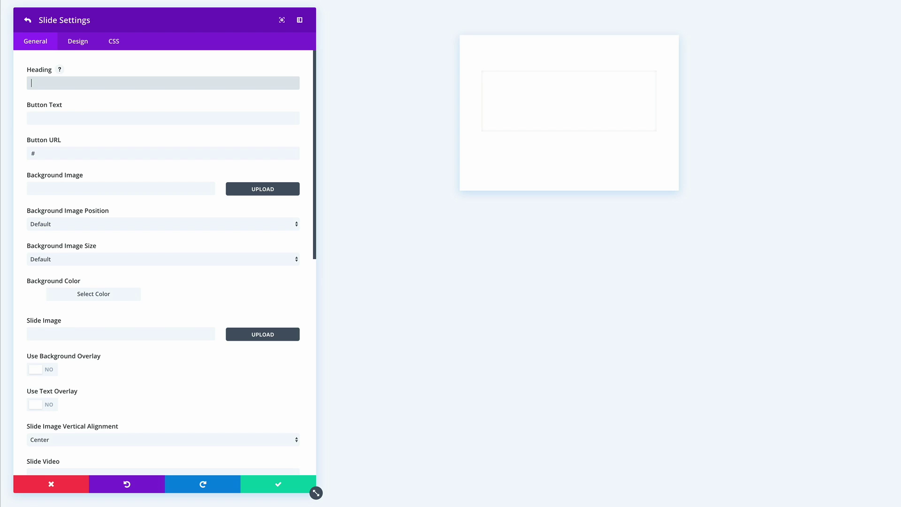
type("He")
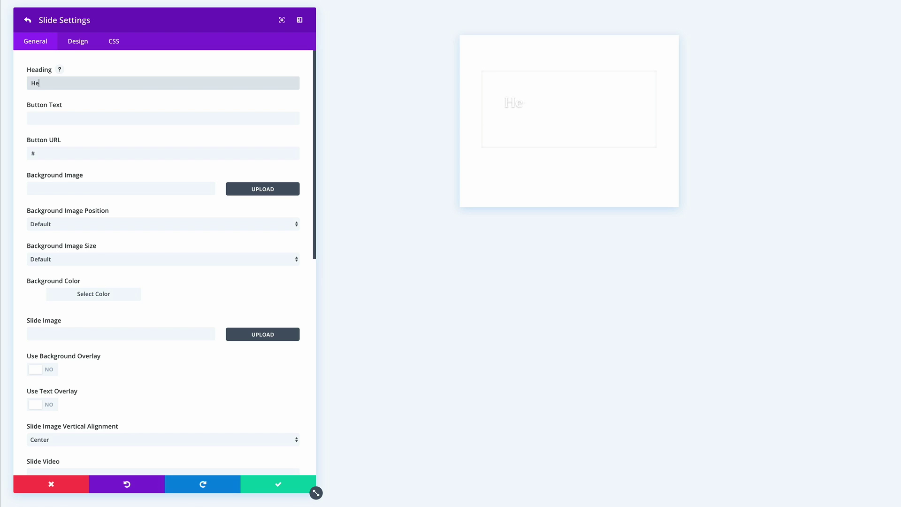
type("ading goes here")
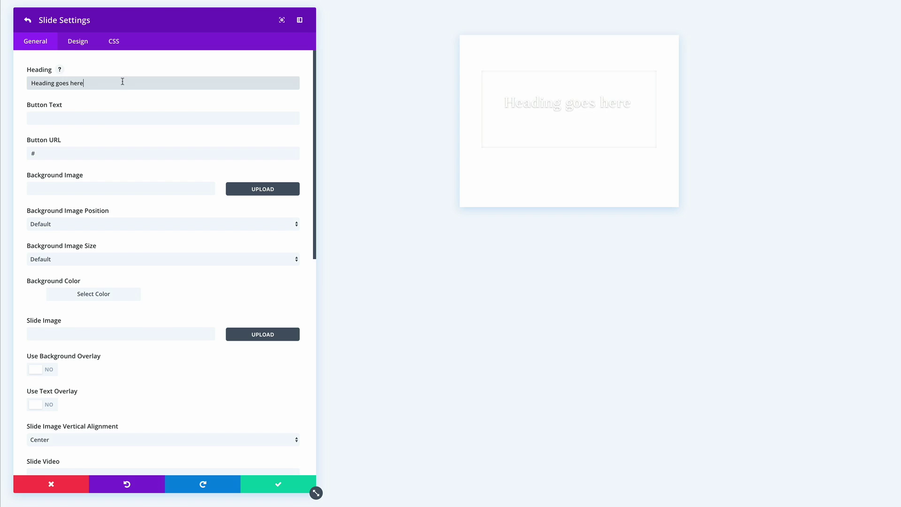
left_click(100, 118)
type("I")
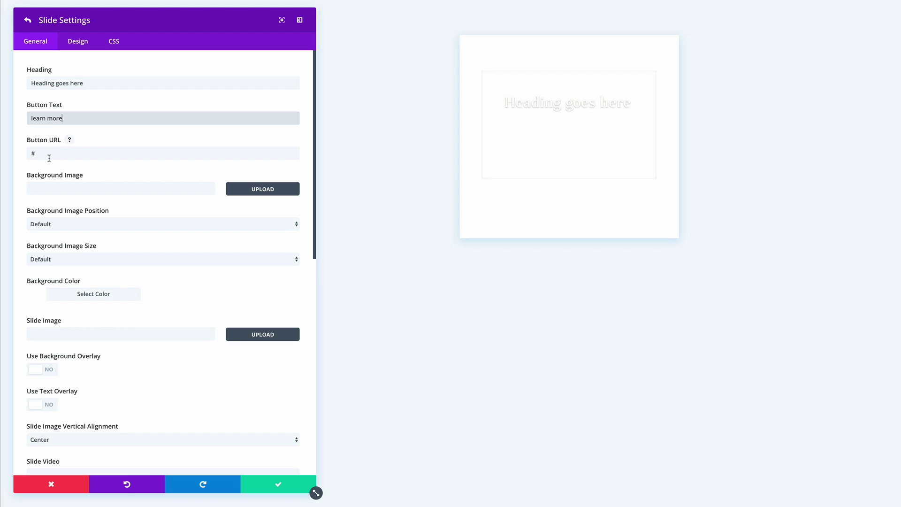
left_click_drag(35, 153, 30, 151)
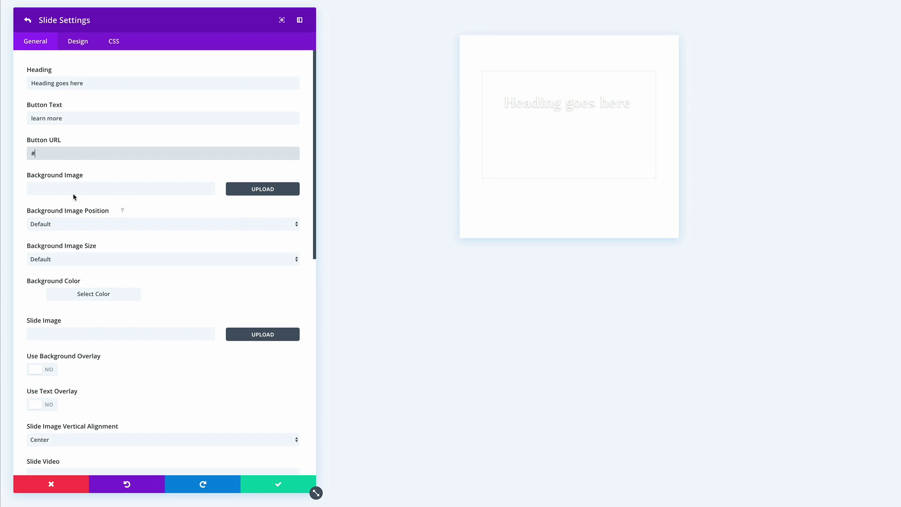
Upload sunglasses-apple-iphone-desk.jpg from Downloads and set it as the slide's background image.
left_click(264, 193)
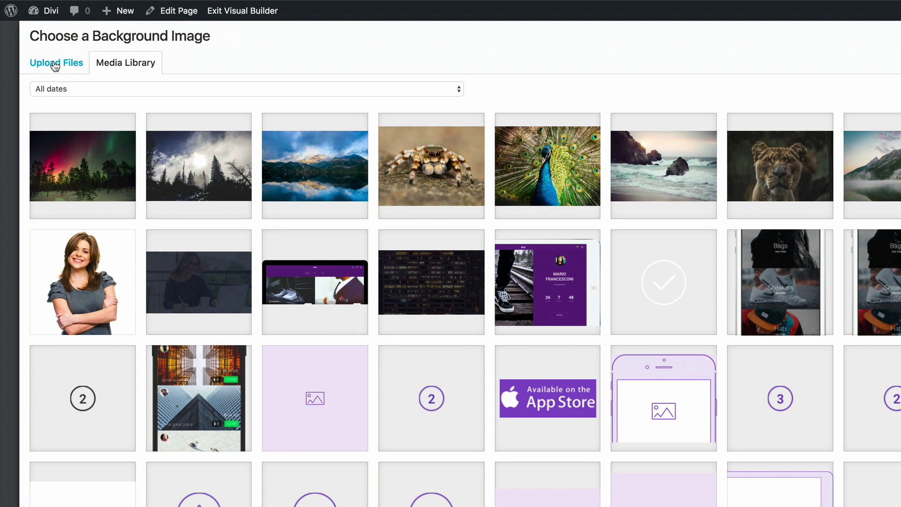
left_click(53, 65)
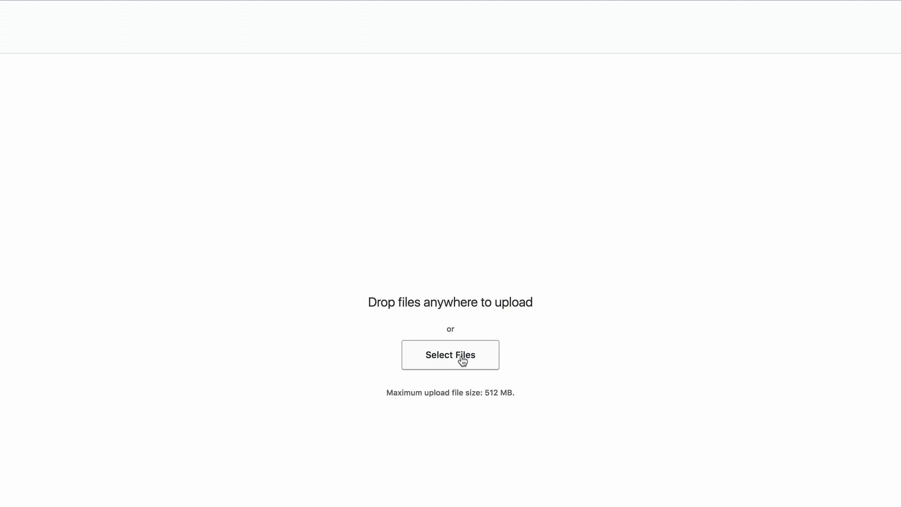
left_click(462, 360)
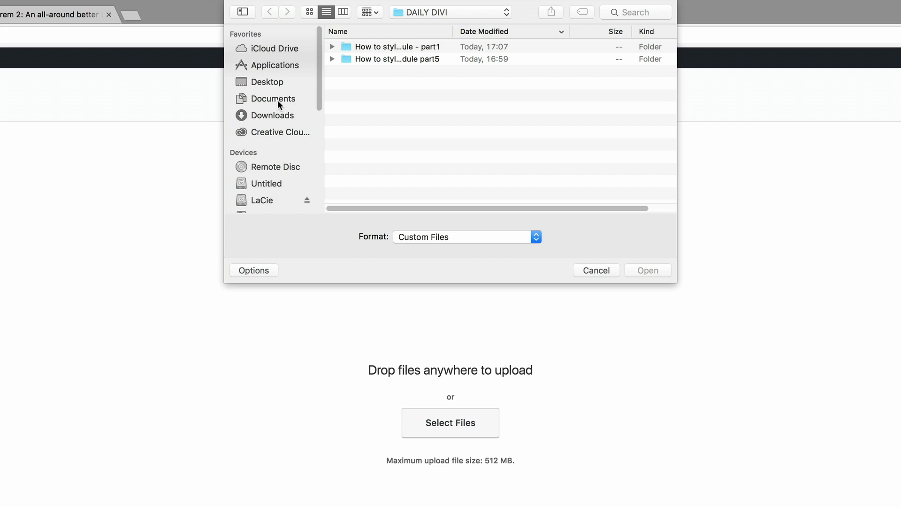
left_click(280, 117)
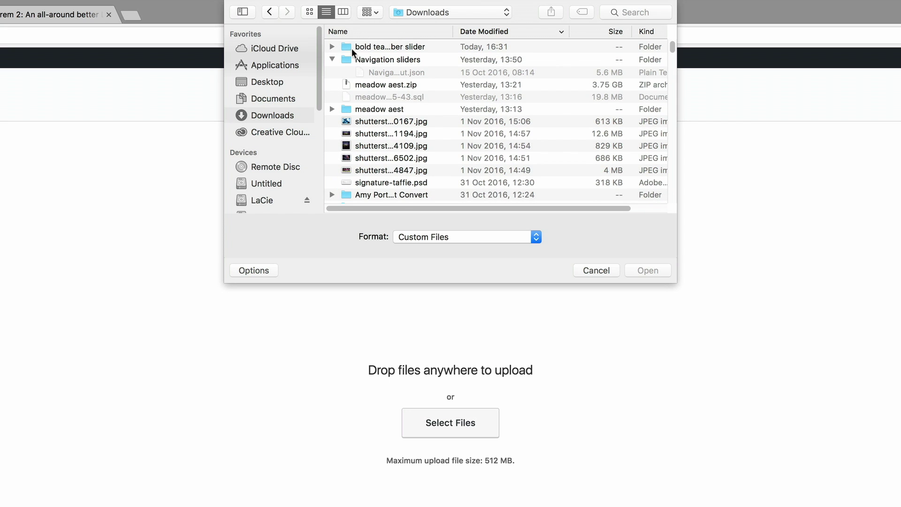
left_click(332, 61)
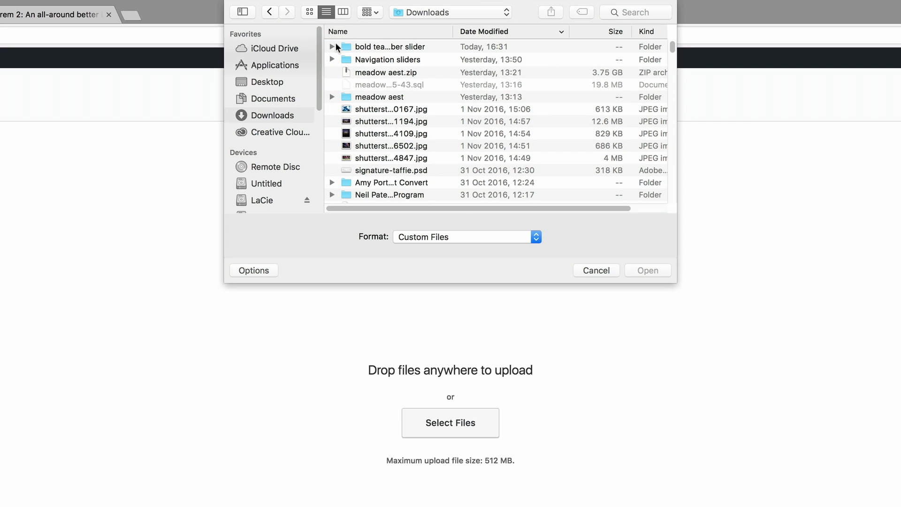
left_click(336, 44)
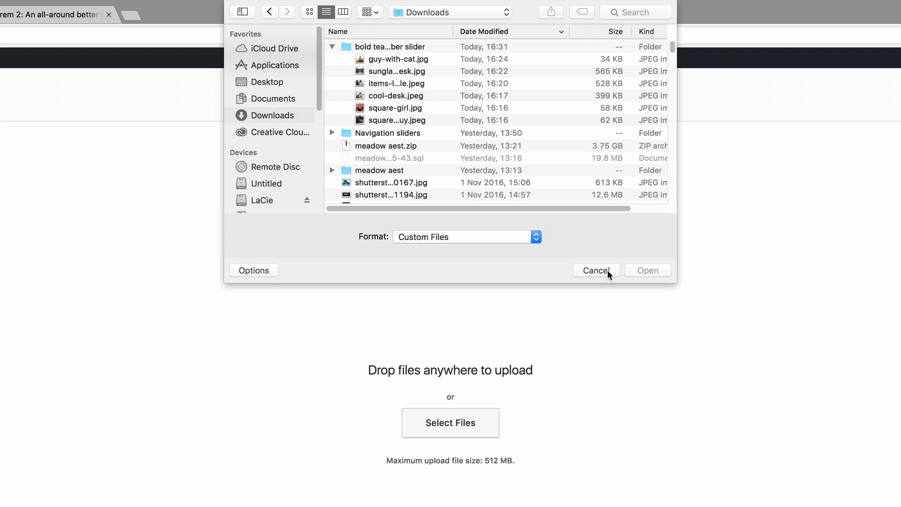
left_click_drag(676, 280, 774, 426)
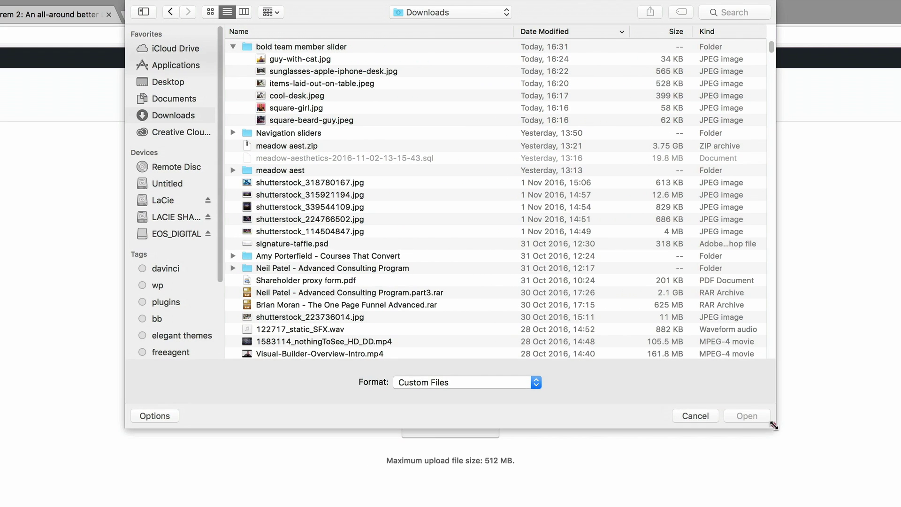
left_click(323, 71)
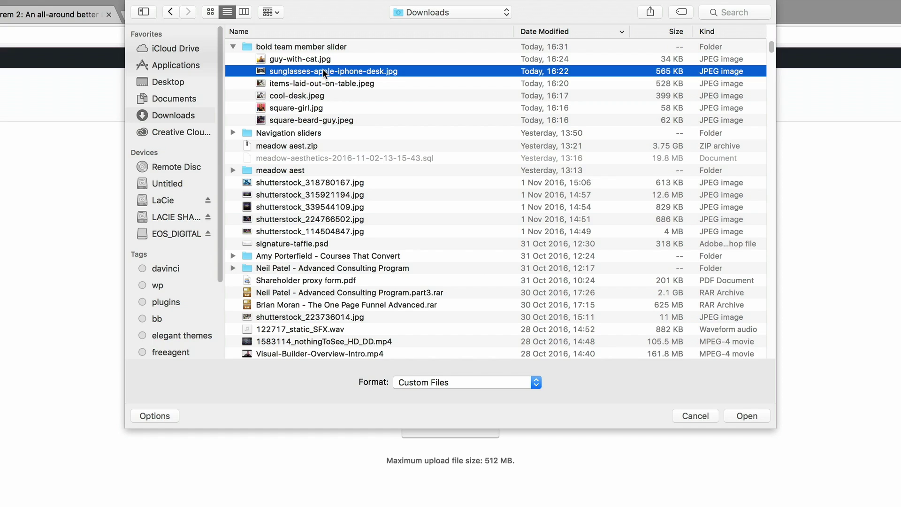
key("space")
key("space")
double_click(261, 70)
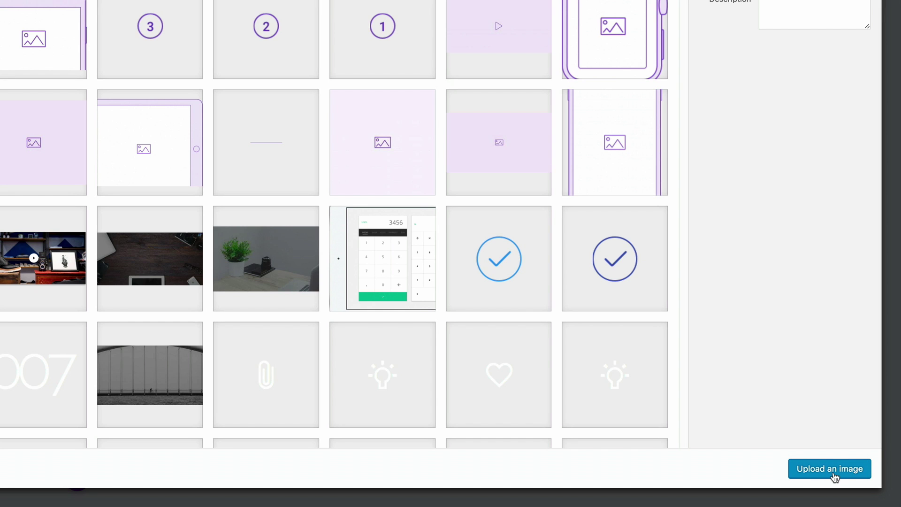
left_click(834, 470)
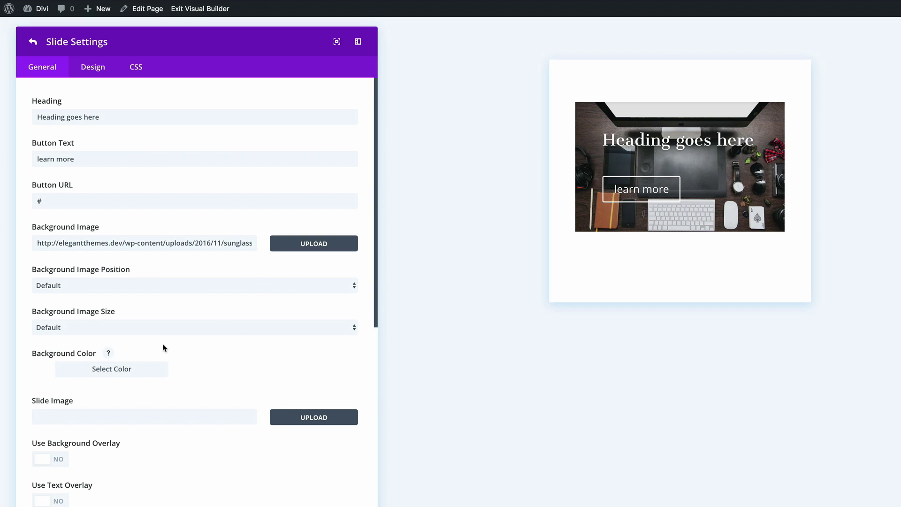
Upload square-beard-guy.jpeg and set it as the slide image.
scroll(251, 204, "down", 4)
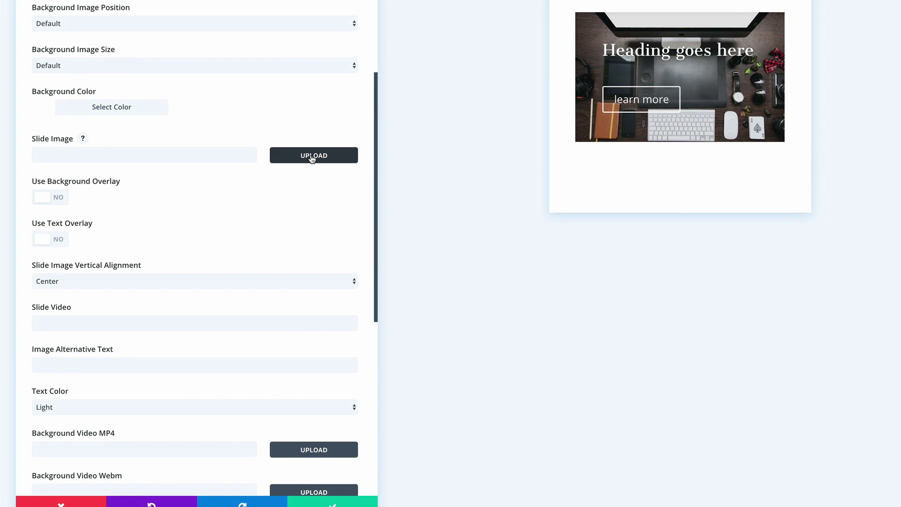
left_click(312, 157)
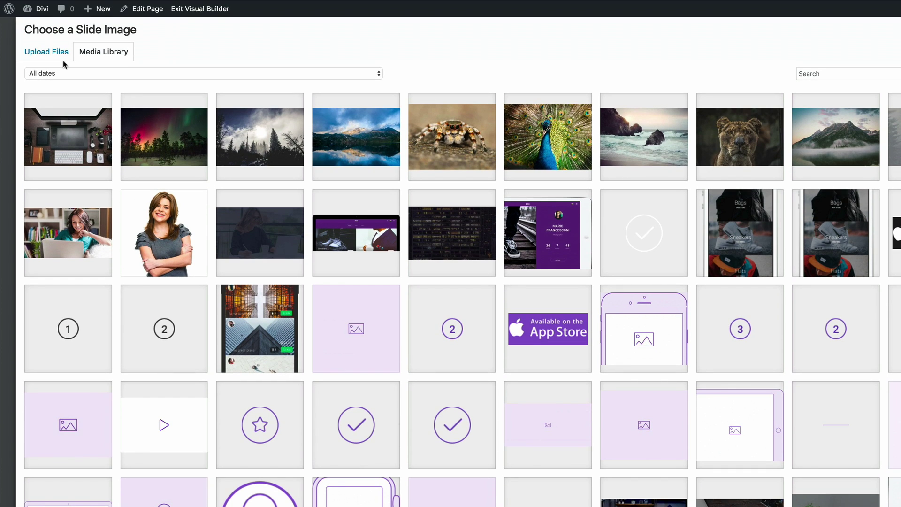
left_click(57, 52)
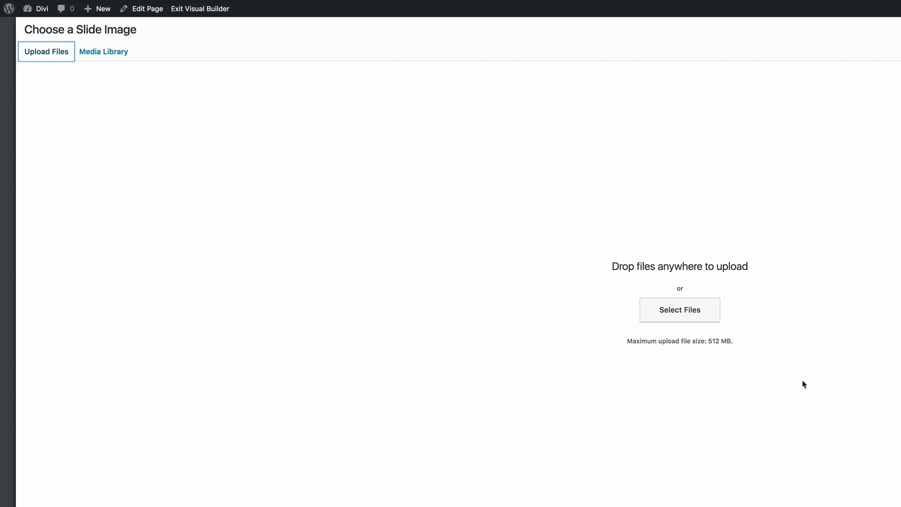
left_click(681, 312)
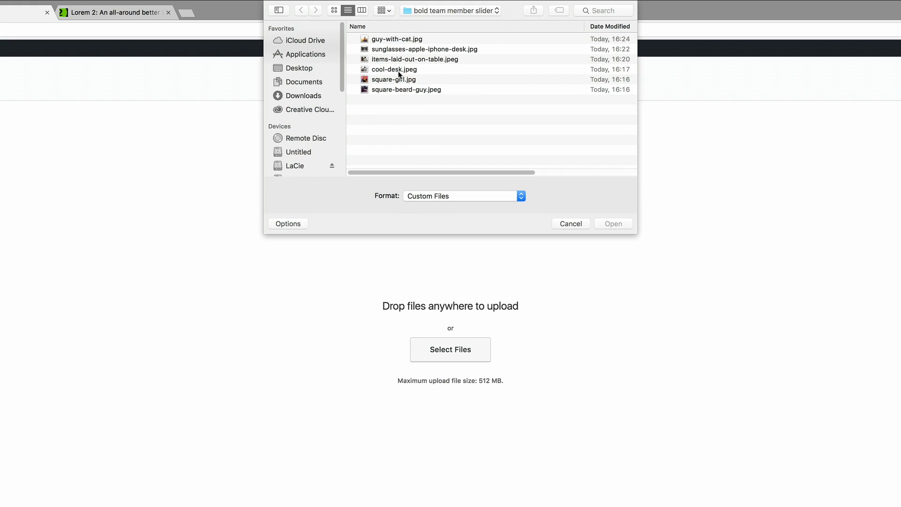
left_click(389, 92)
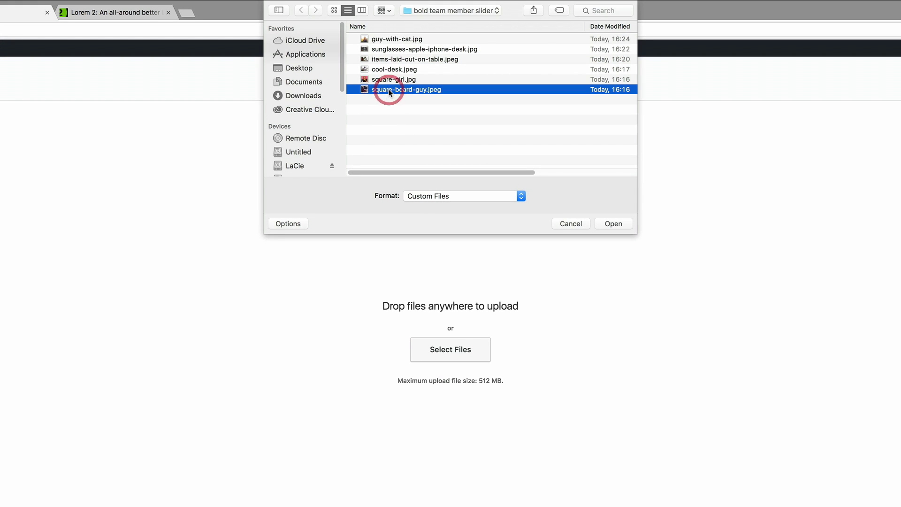
left_click(622, 223)
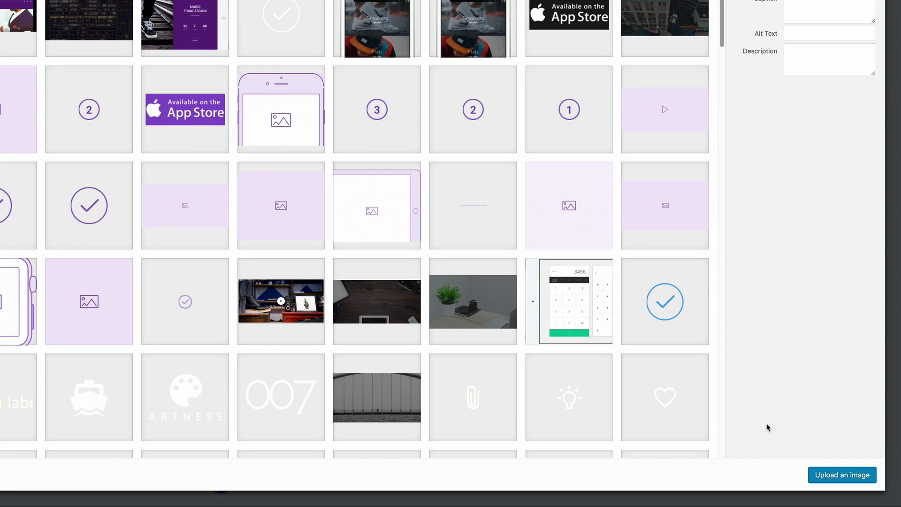
left_click(850, 477)
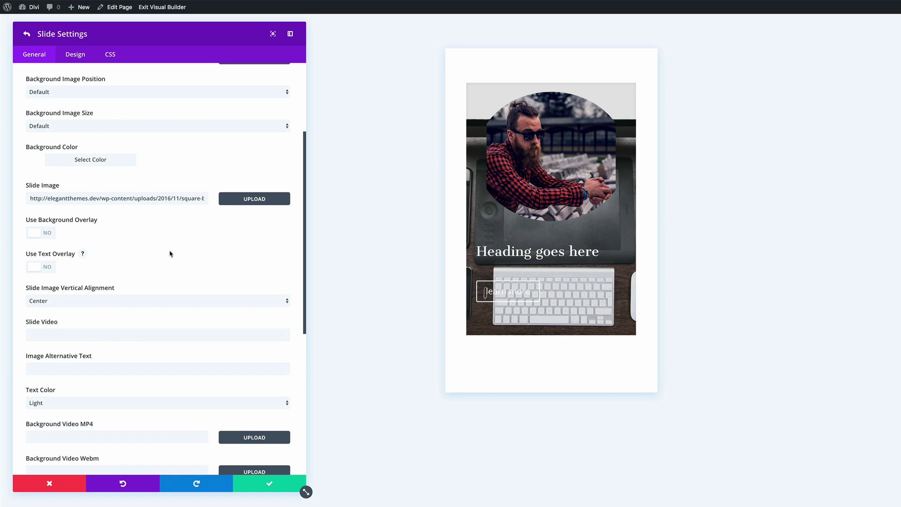
Enable a background overlay coloured teal rgba(26,158,191,0.76).
left_click(48, 233)
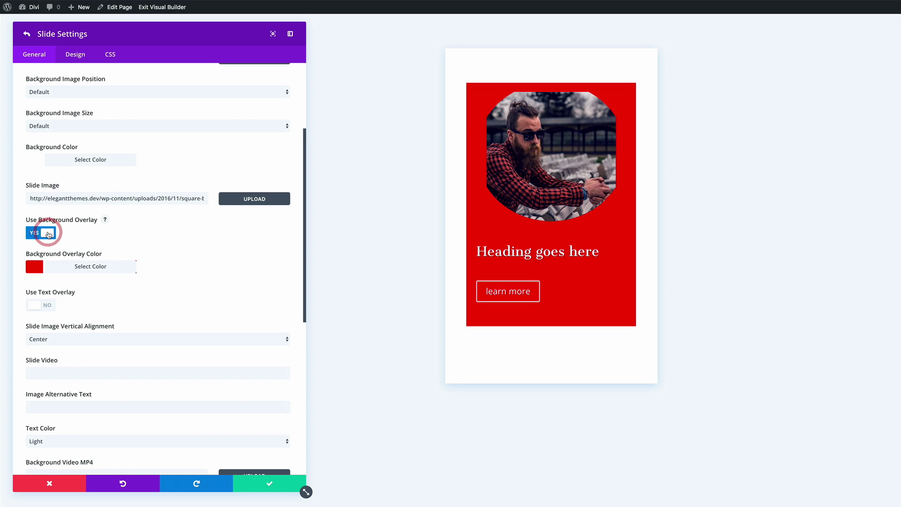
left_click(36, 270)
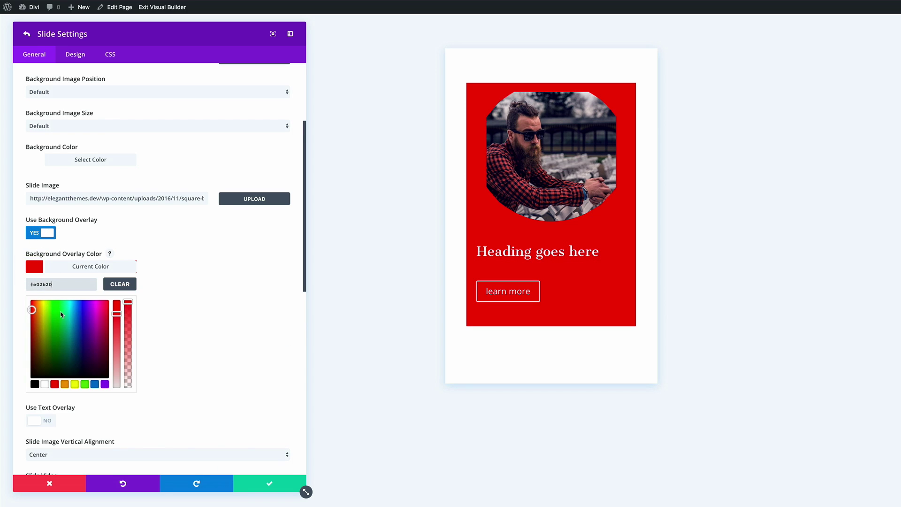
left_click(72, 318)
left_click_drag(72, 319, 73, 320)
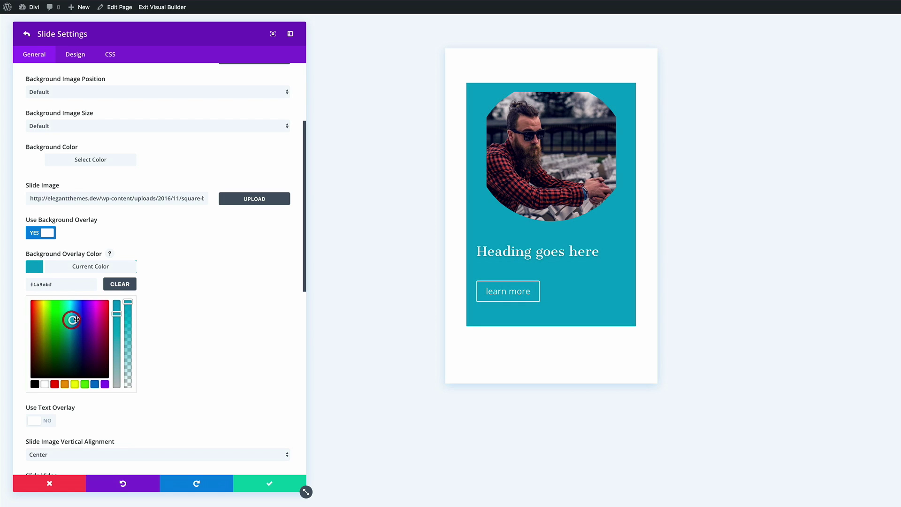
left_click(128, 304)
left_click_drag(129, 309, 186, 324)
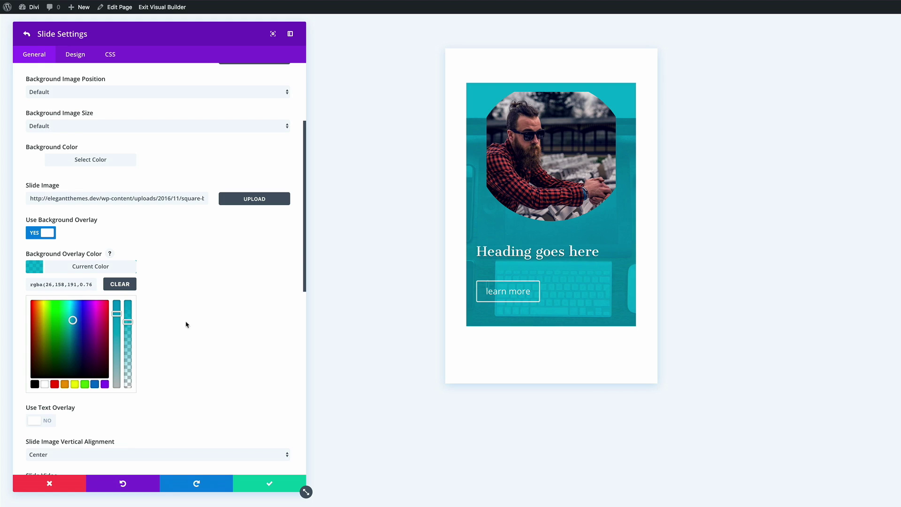
left_click_drag(304, 265, 295, 451)
Paste a Lorem ipsum paragraph into the slide's Content field.
left_click(88, 353)
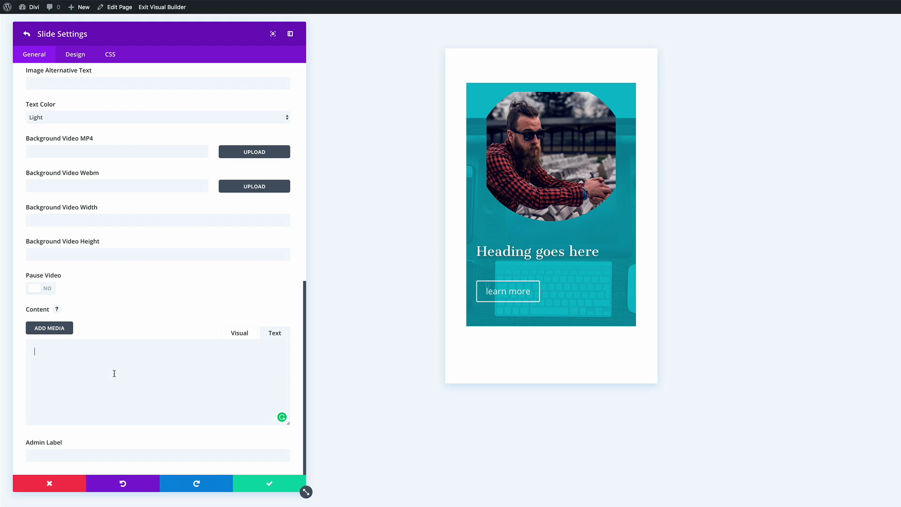
type("Lorem ipsum dolor sit amet, consectetuer adipiscing elit. Donec odio. Quisque volutpat mattis eros. Nullam malesuada erat ut turpis. Suspendisse urna nibh, viverra non, semper suscipit, posuere a, pede.")
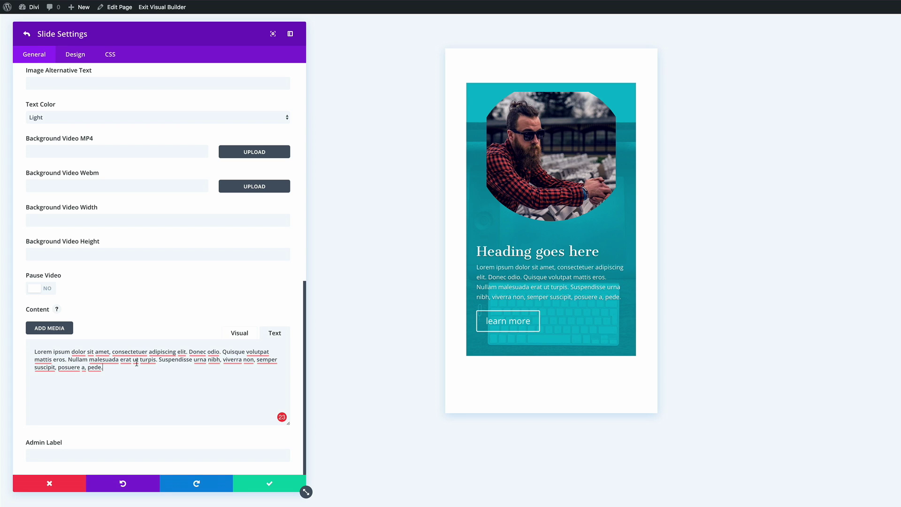
On the Design tab, set both the slider arrows and dot navigation custom colours to yellow #e1e500.
left_click(78, 55)
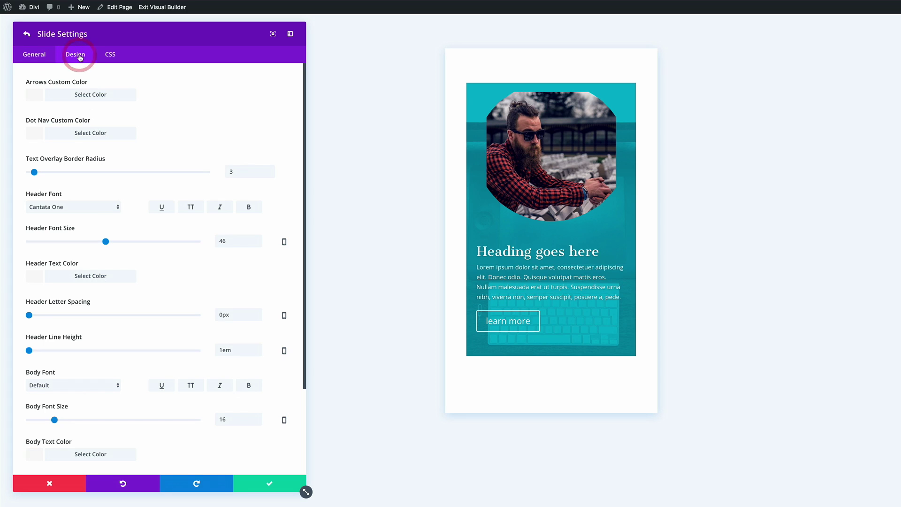
left_click(37, 99)
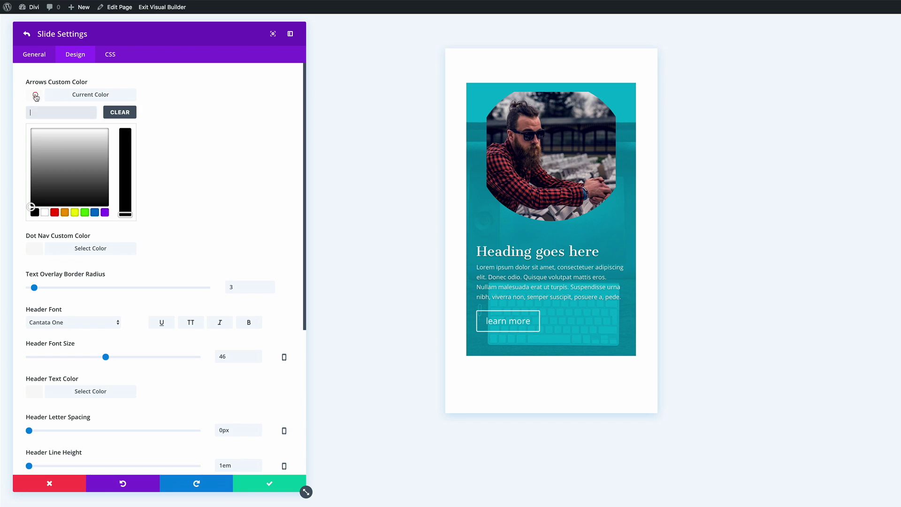
left_click(74, 212)
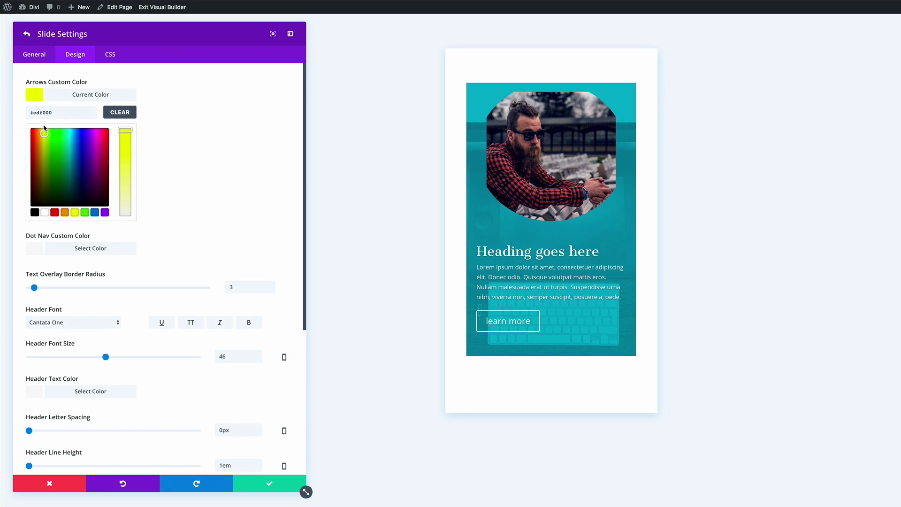
left_click_drag(52, 113, 32, 113)
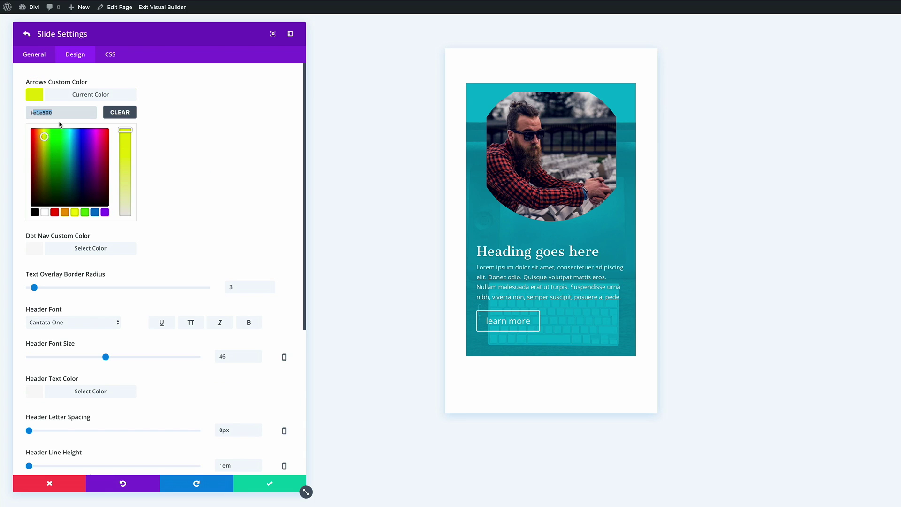
left_click(185, 125)
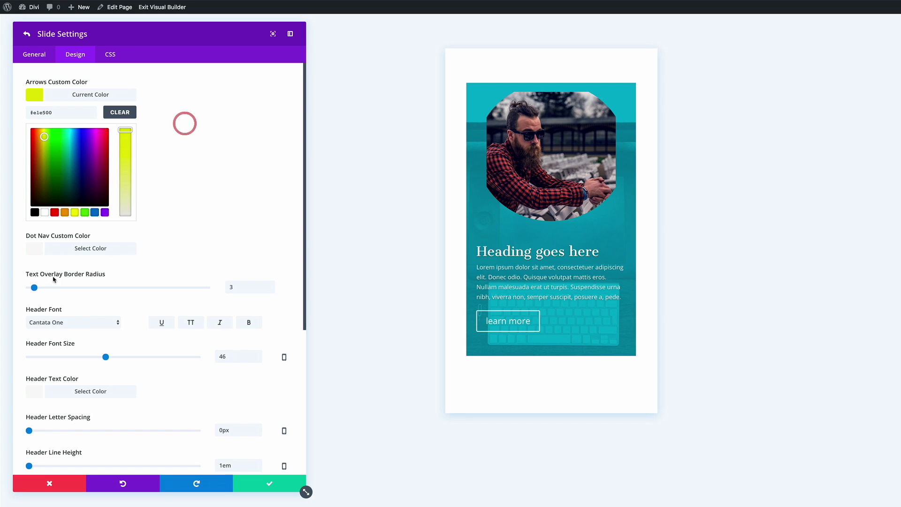
left_click(35, 253)
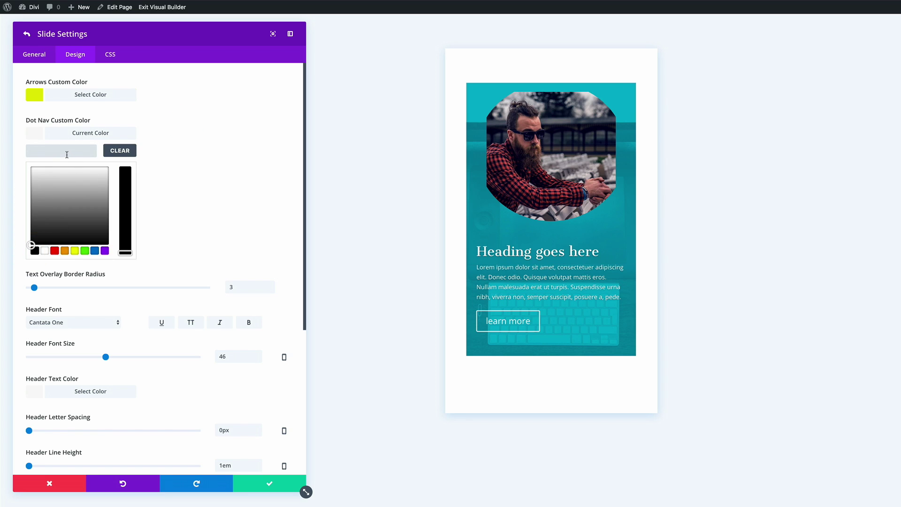
type("#e1e500")
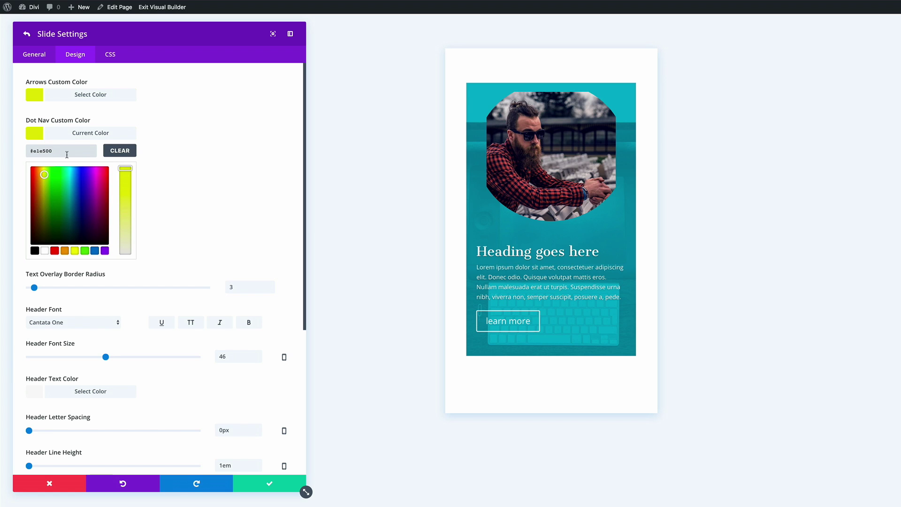
scroll(206, 174, "down", 4)
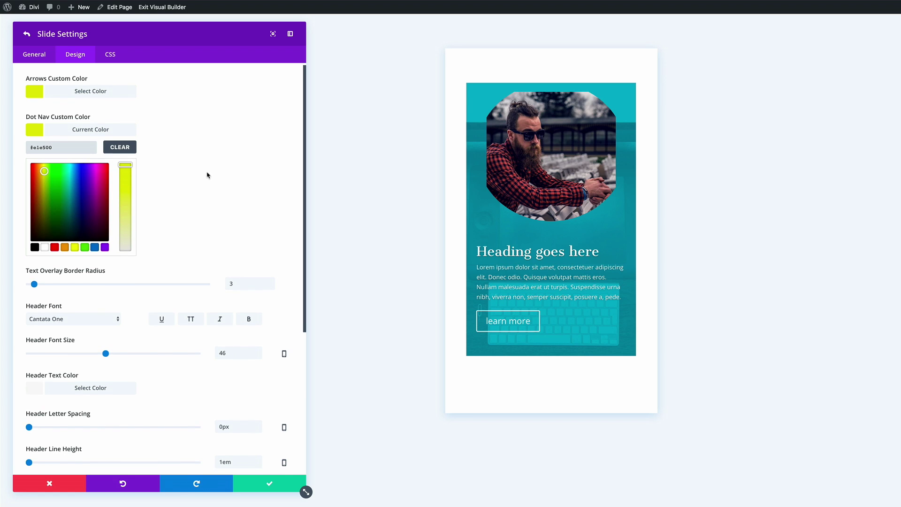
scroll(209, 174, "down", 5)
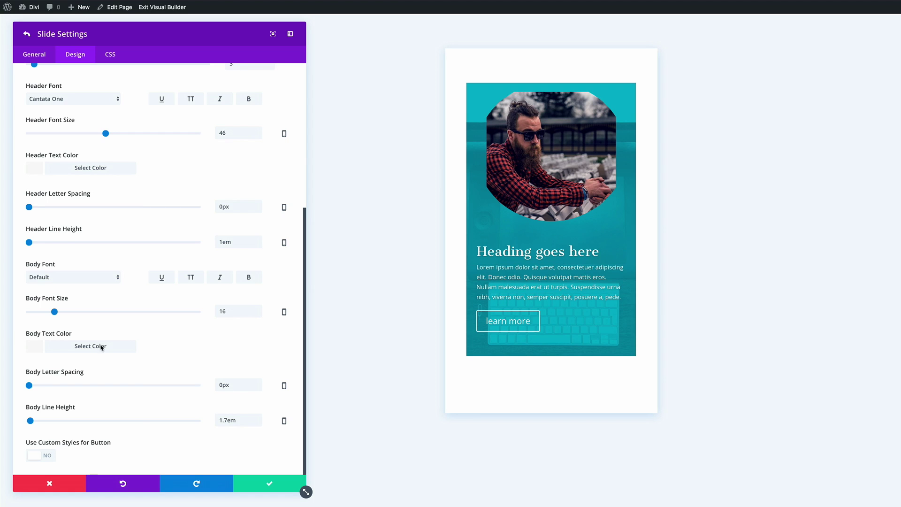
Enable custom button styles and give the learn more button a #e1e500 background.
left_click(48, 456)
scroll(64, 443, "down", 4)
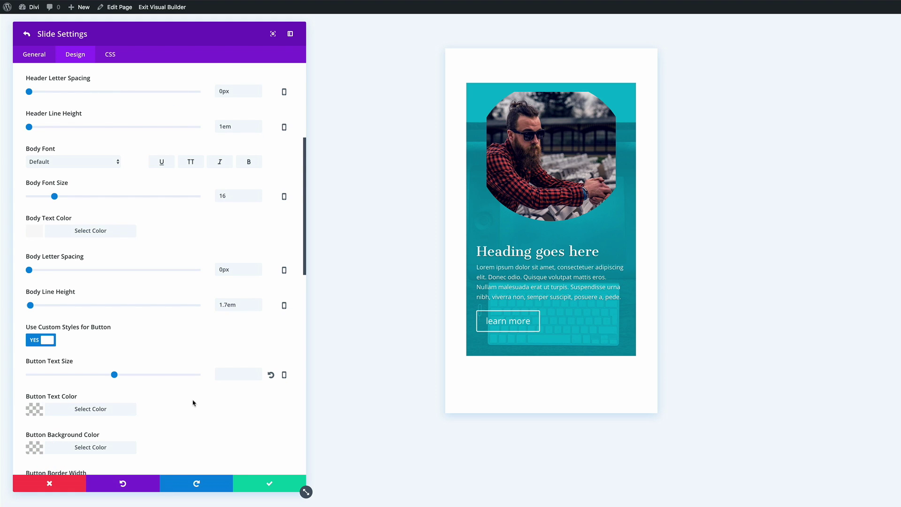
scroll(193, 403, "down", 1)
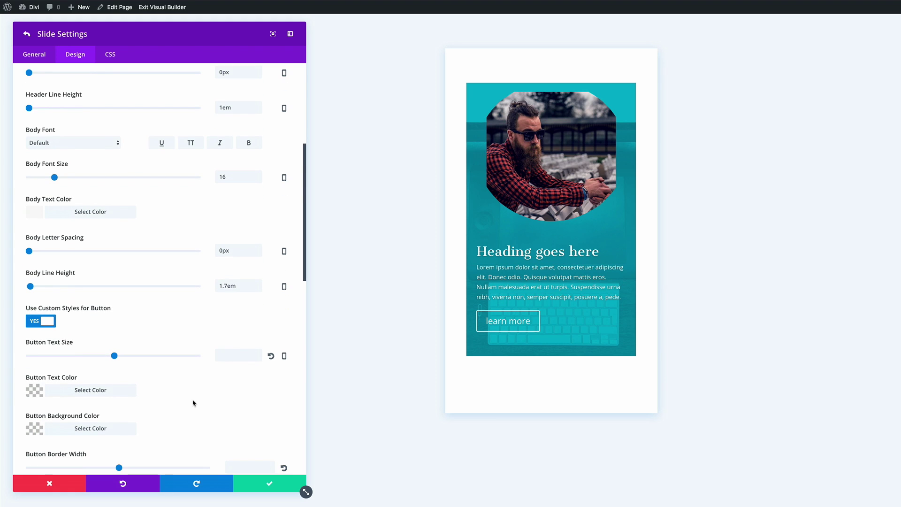
scroll(193, 403, "down", 5)
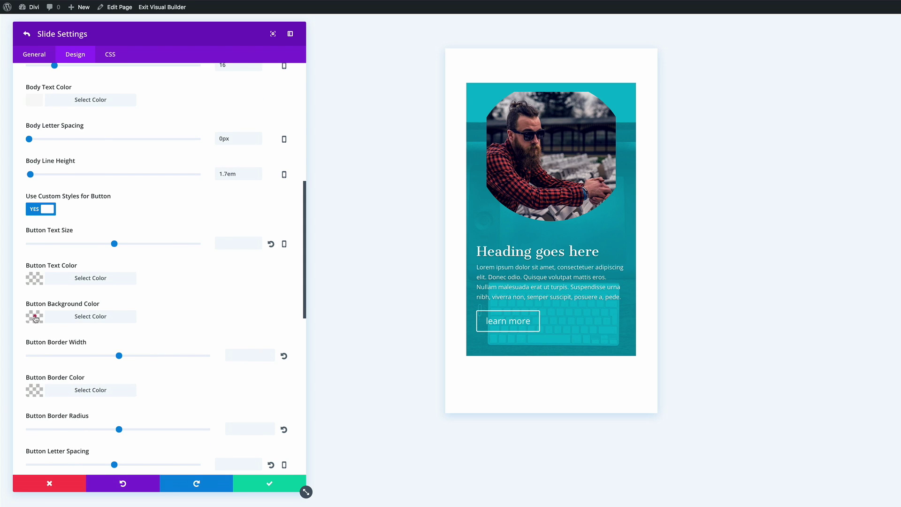
left_click(34, 318)
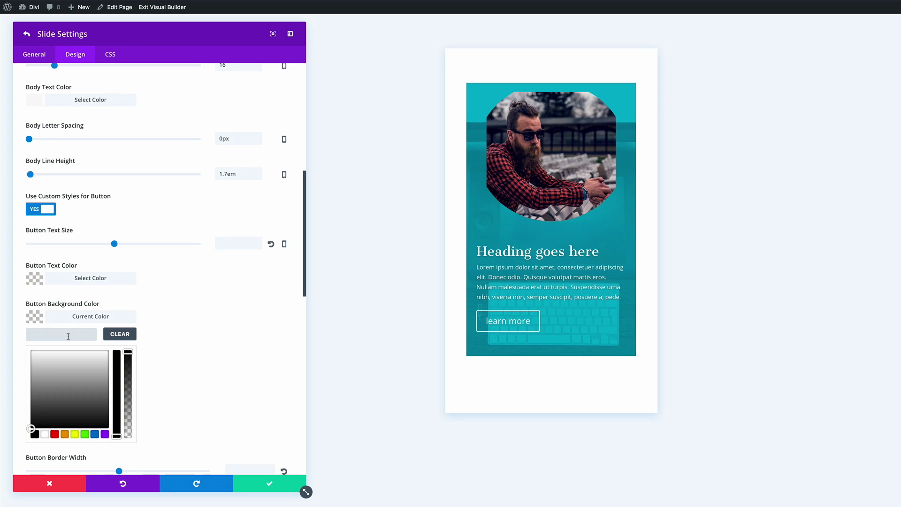
type("#e1e500")
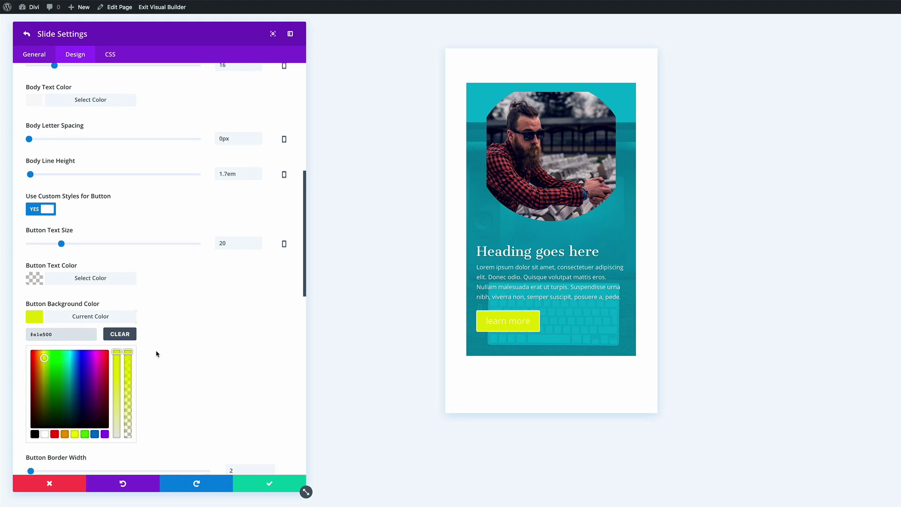
scroll(205, 352, "down", 3)
scroll(205, 352, "down", 3)
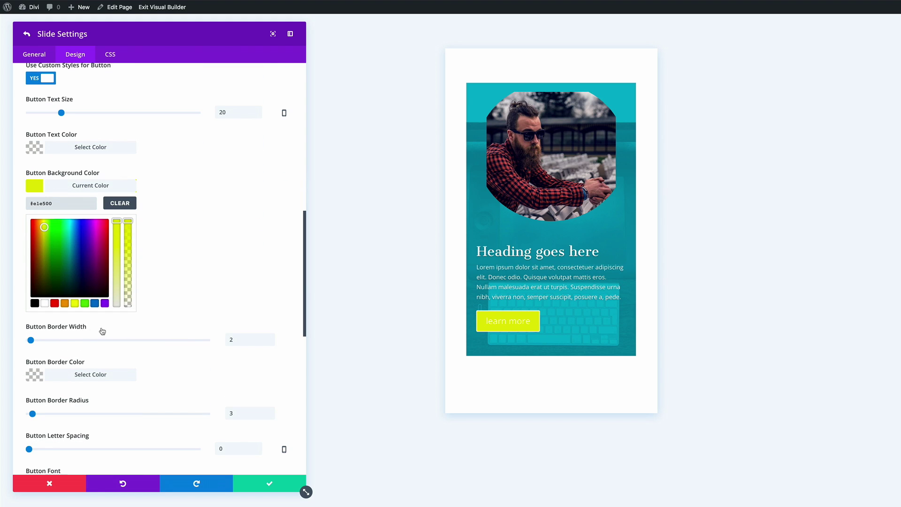
Set button border width 0, border radius 5px, letter spacing 1px, and make the text bold uppercase.
left_click(244, 338)
left_click(244, 334)
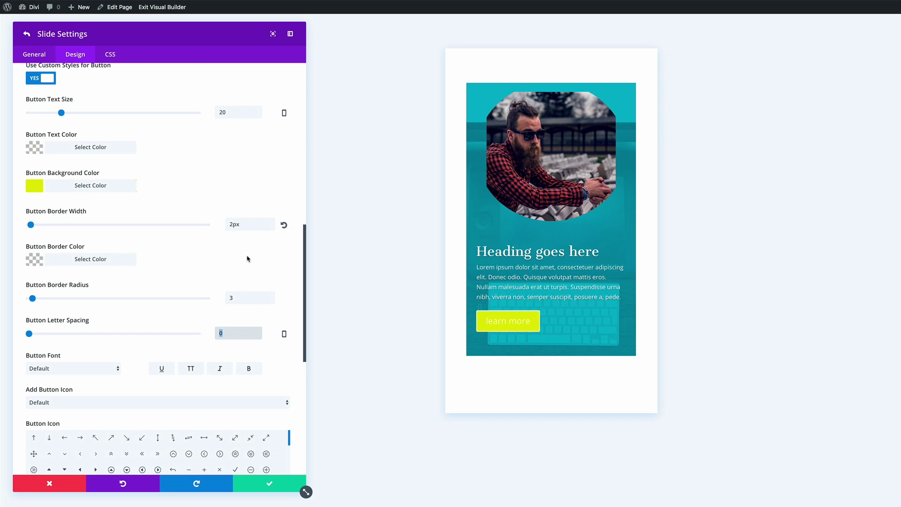
left_click(250, 224)
type("0")
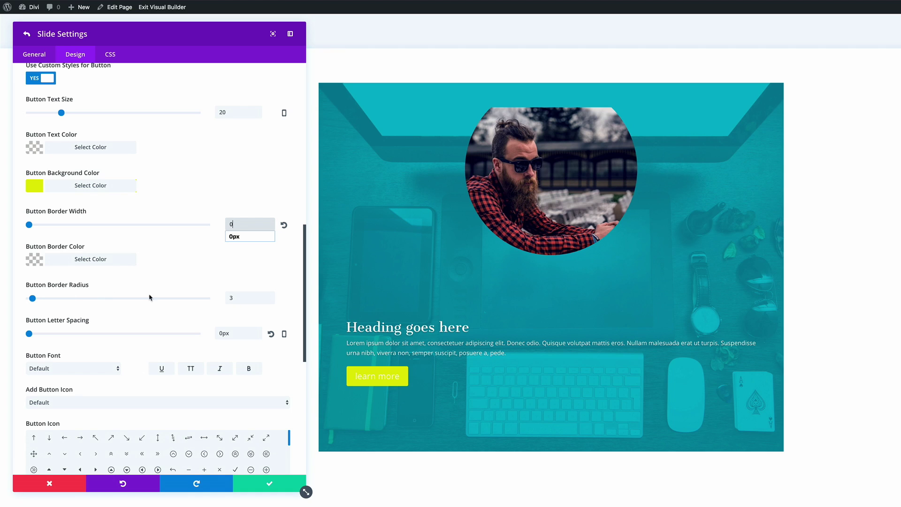
left_click(236, 298)
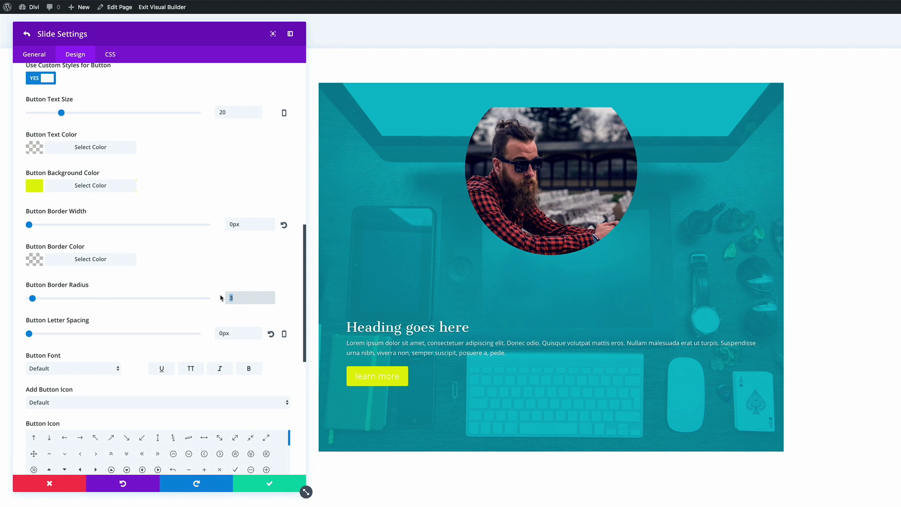
type("5")
left_click(238, 332)
type("1")
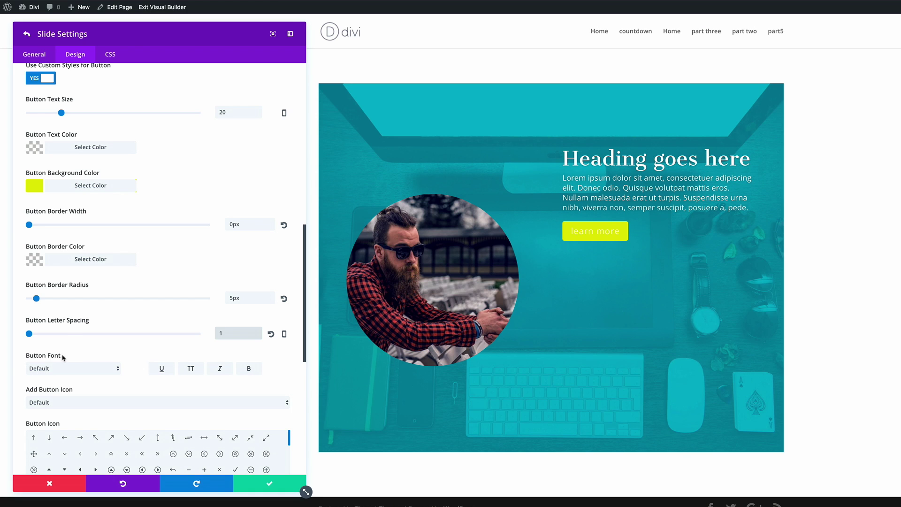
left_click(191, 369)
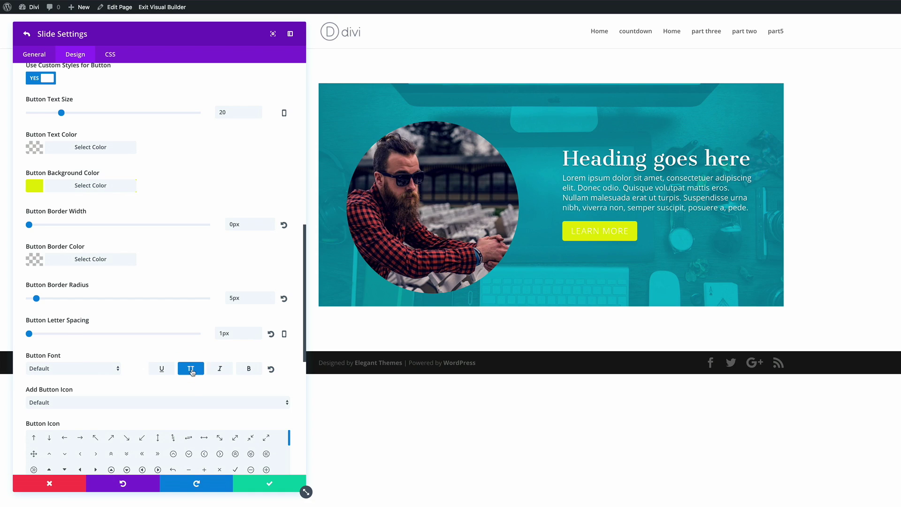
left_click(251, 370)
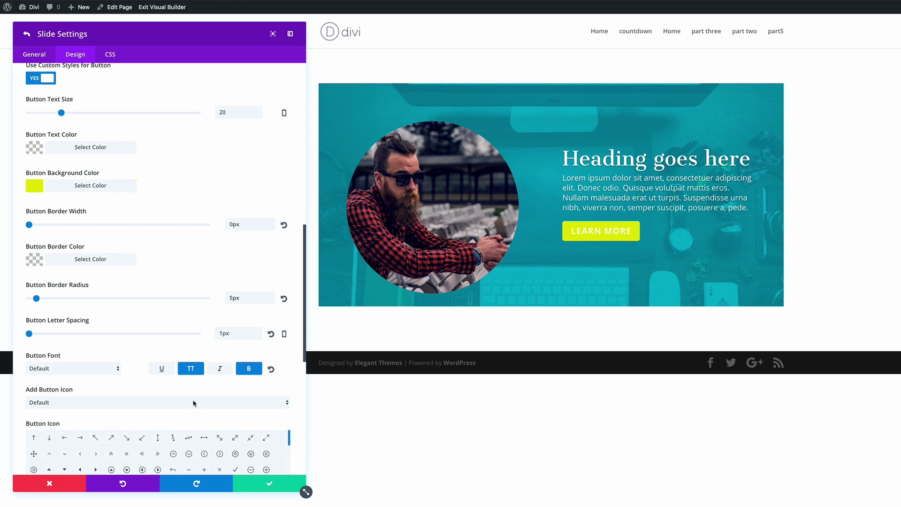
Give the button a #e1e500 hover background at 0.77 opacity and a hover border radius of 5.
scroll(194, 403, "down", 5)
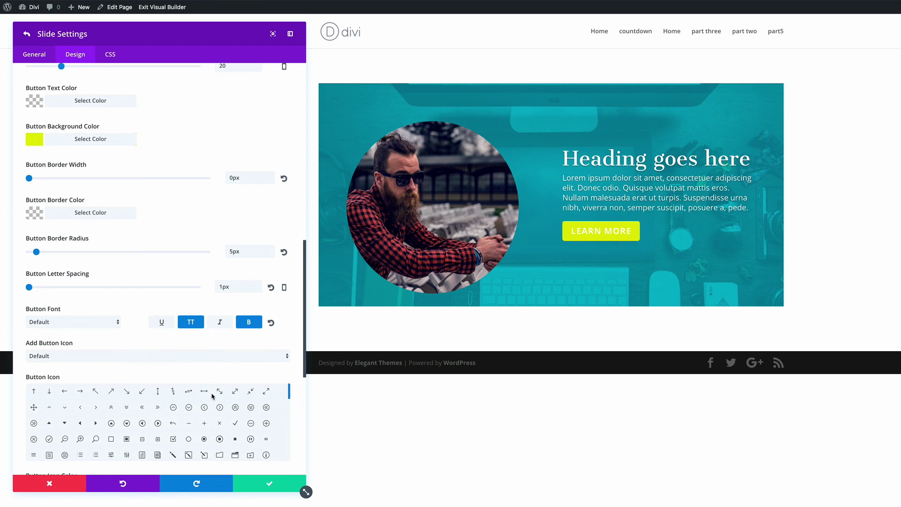
scroll(212, 397, "down", 2)
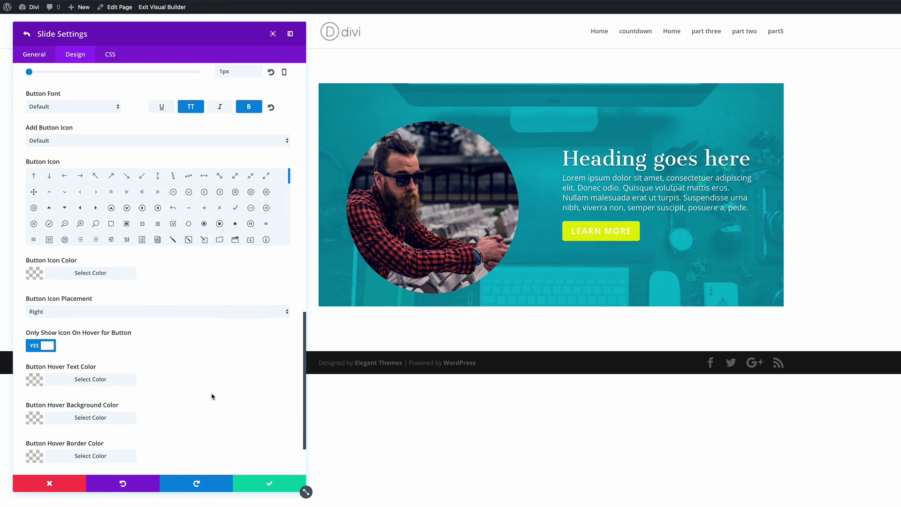
scroll(212, 396, "down", 1)
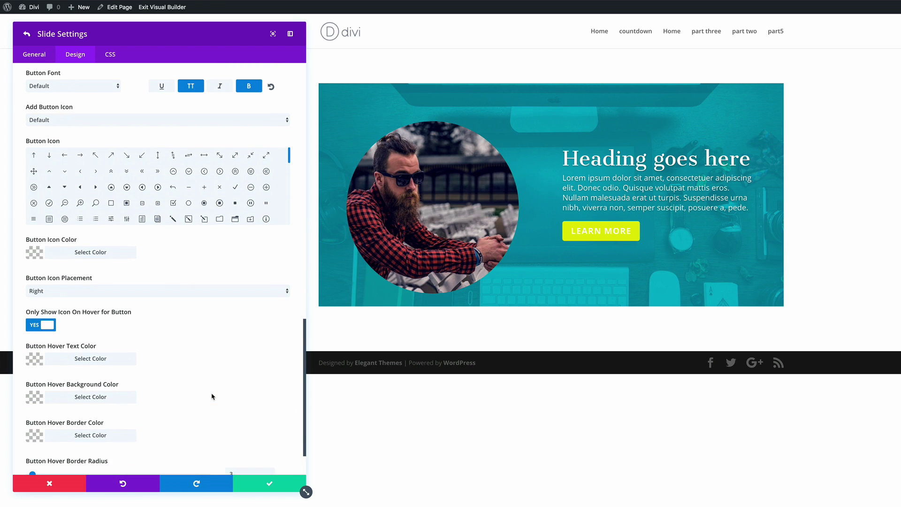
scroll(212, 397, "down", 2)
left_click(34, 358)
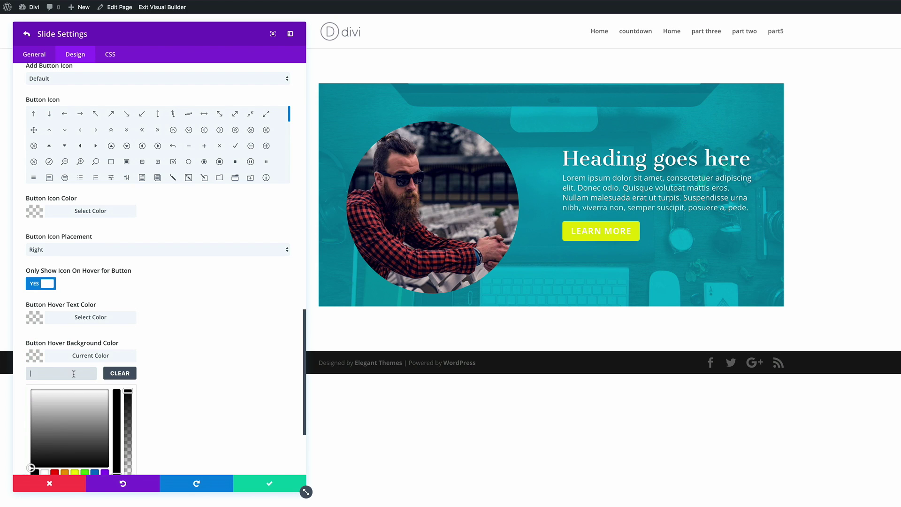
type("#e1e500")
scroll(218, 388, "down", 5)
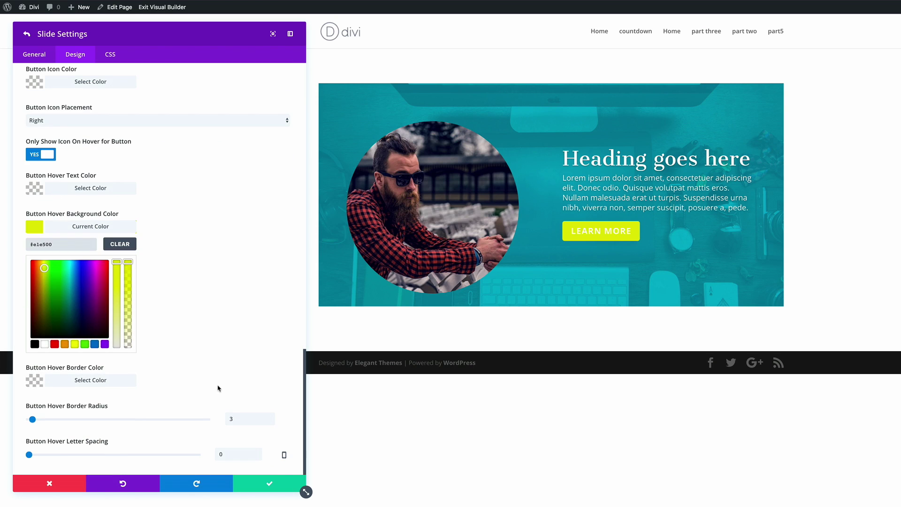
left_click_drag(129, 262, 128, 284)
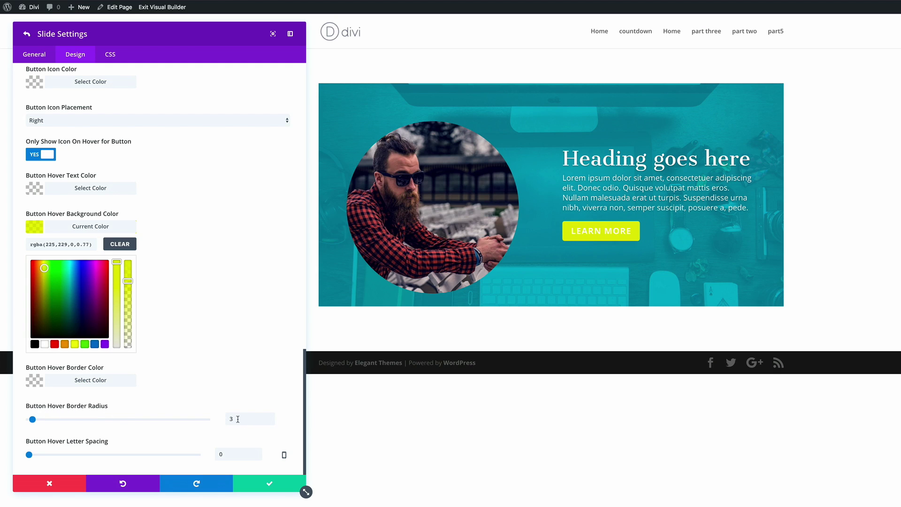
left_click_drag(237, 419, 212, 418)
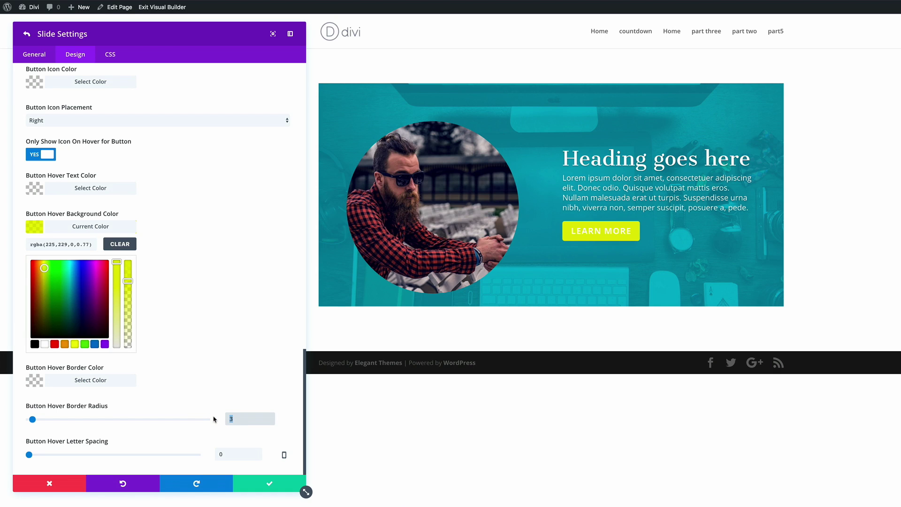
type("5")
Add the max-width 767px slide-image media query to the page custom CSS and save it.
key("Return")
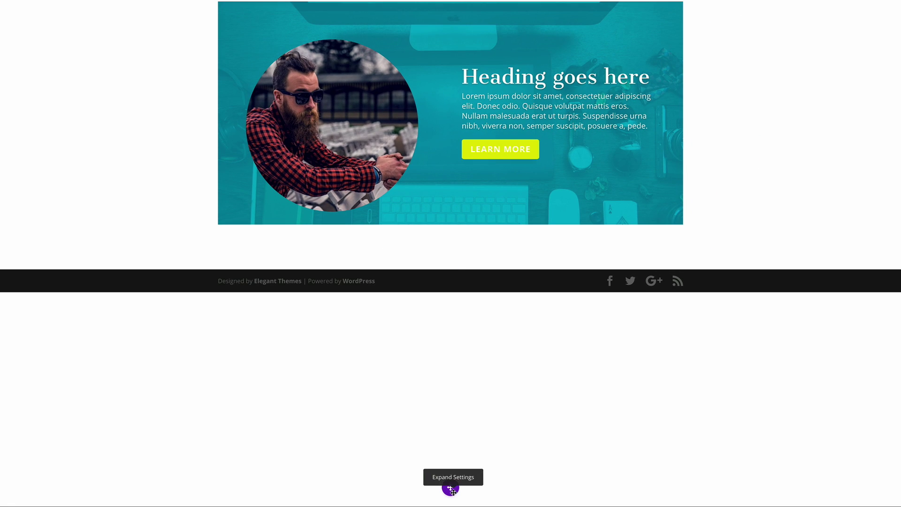
left_click(451, 488)
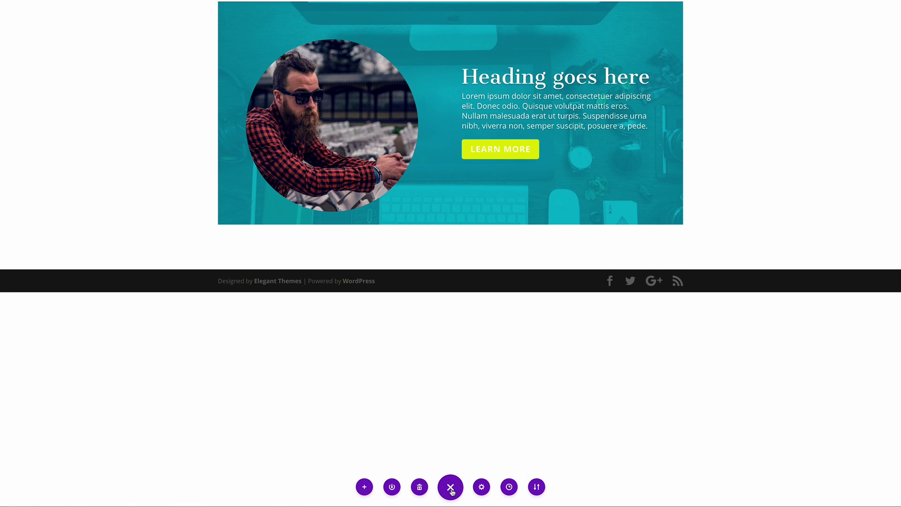
left_click(481, 487)
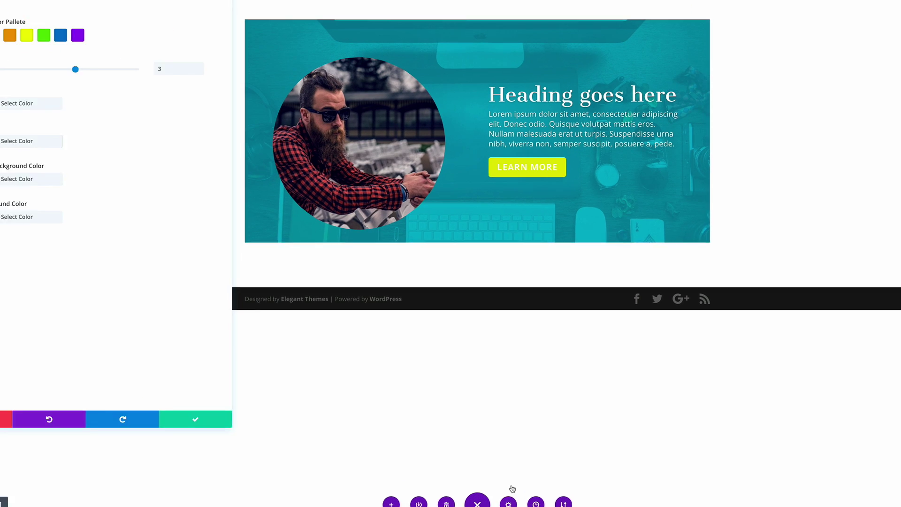
left_click(71, 39)
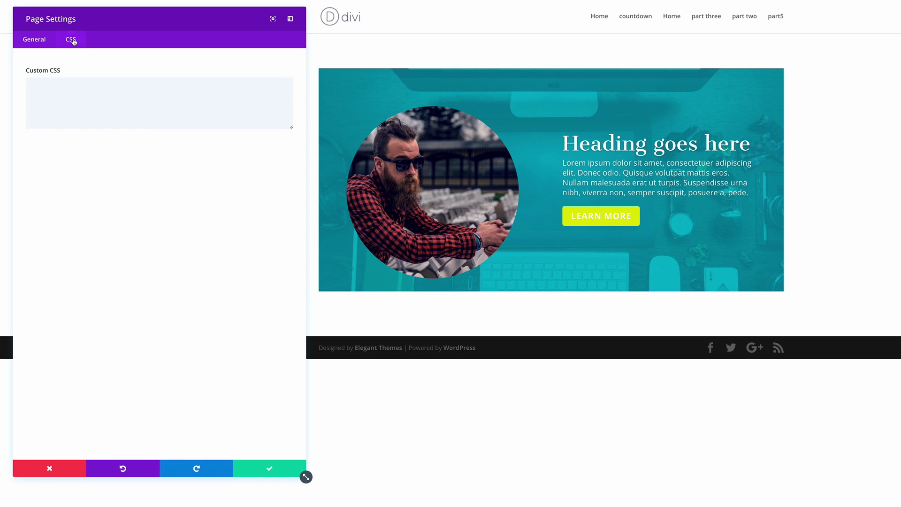
left_click(89, 89)
type("@media only screen and (max-width: 767px) {   .et_pb_slider_with_overlay .et_pb_slide_image {     margin-top: 6% !important;     padding-top: 0;   } }")
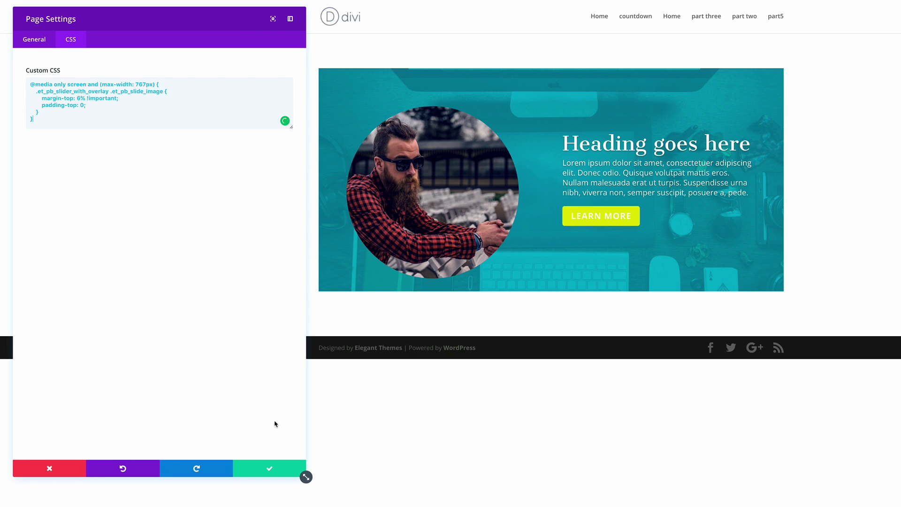
left_click(270, 470)
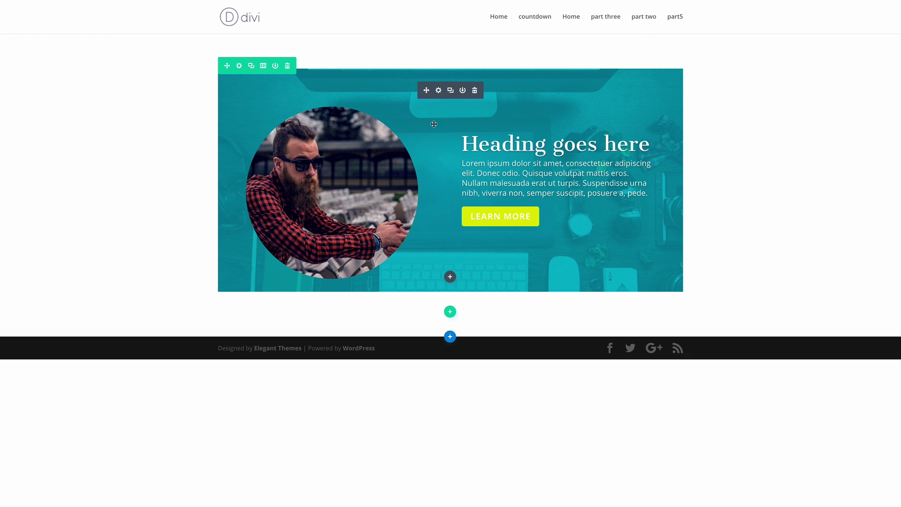
Duplicate the slide twice in Slider Settings so there are three slides, and save.
left_click(439, 90)
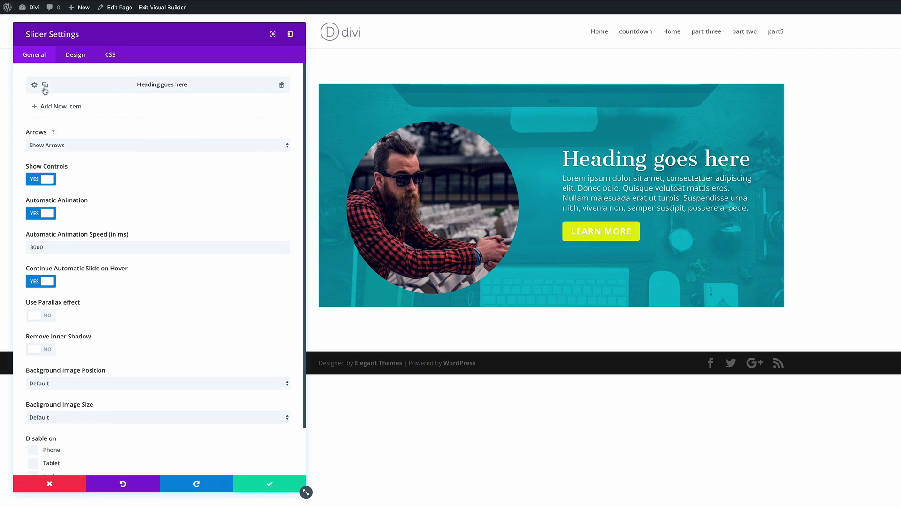
left_click(46, 87)
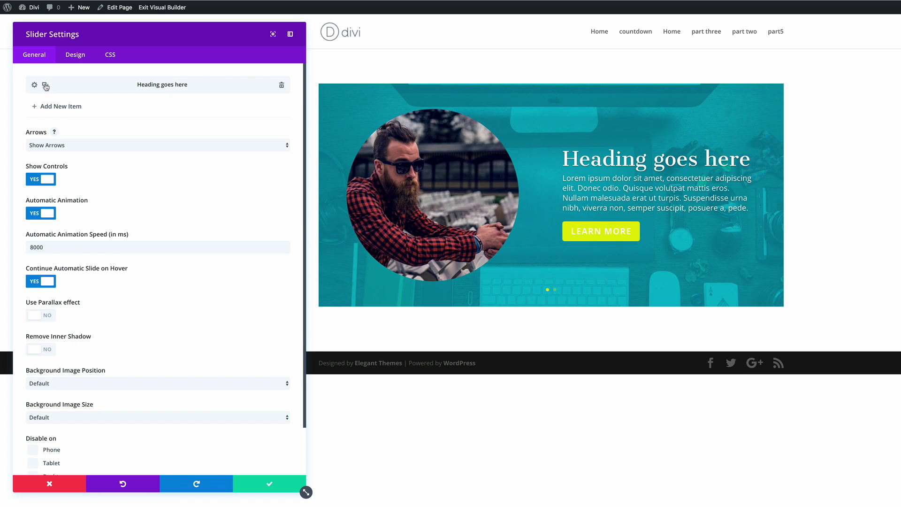
left_click(46, 86)
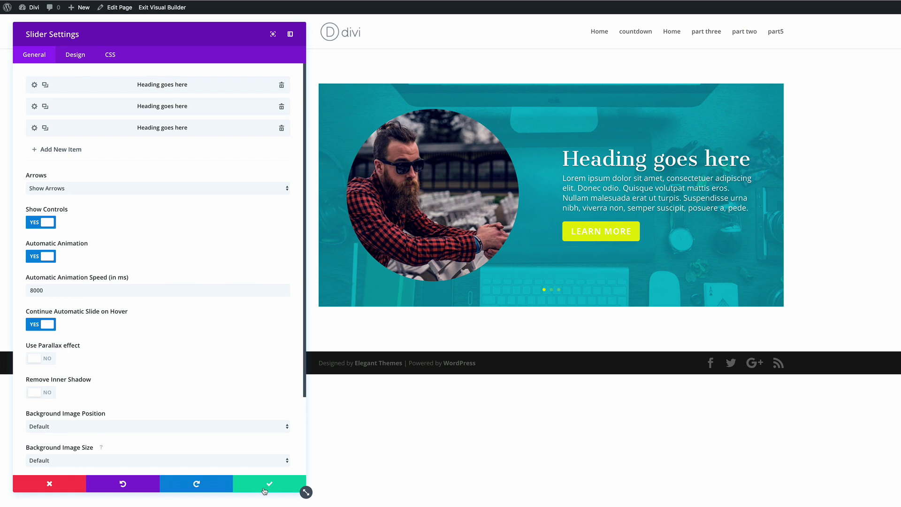
left_click(271, 485)
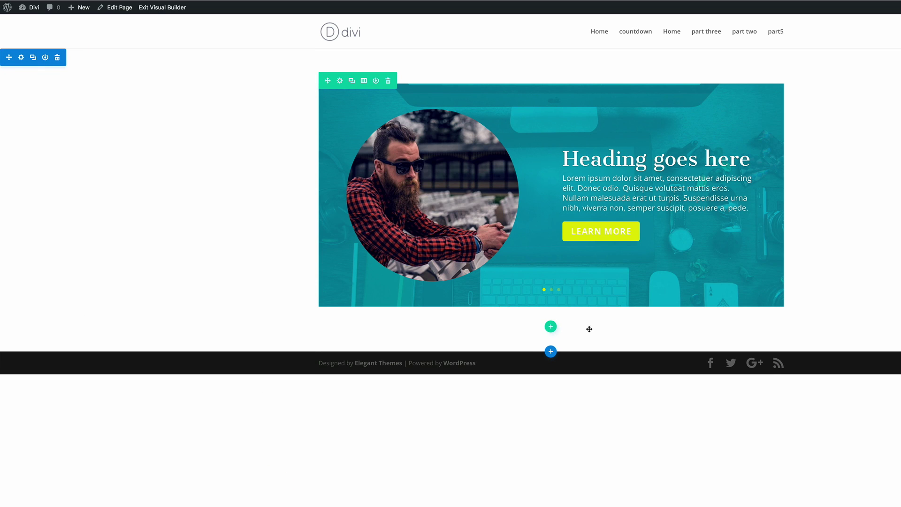
Publish the page and exit the Visual Builder.
mouse_move(569, 292)
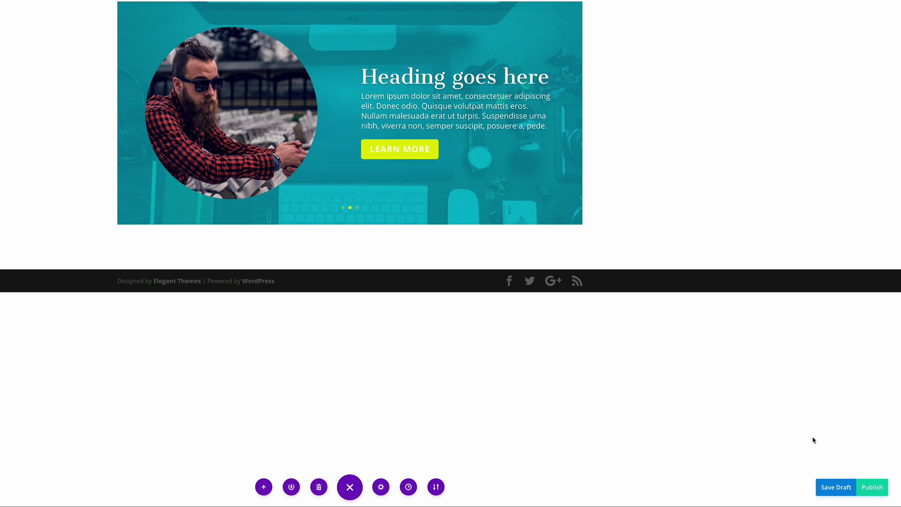
left_click(872, 488)
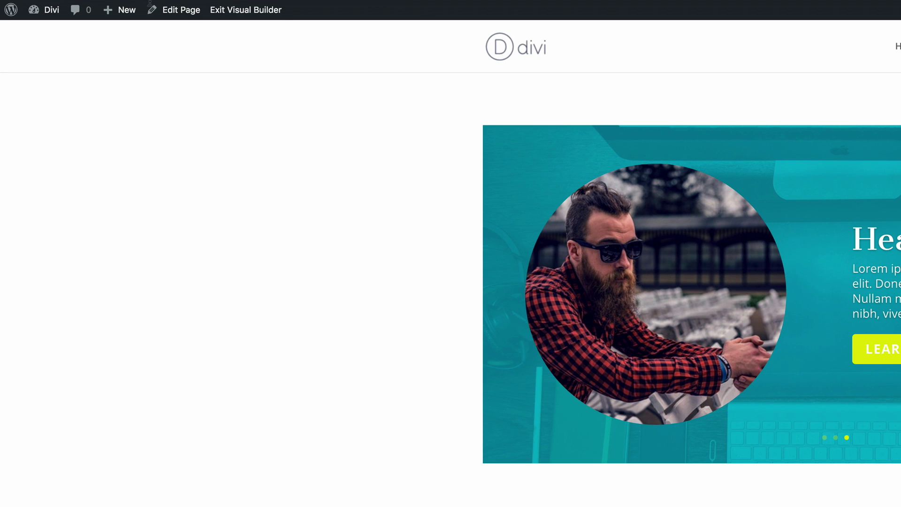
left_click(234, 14)
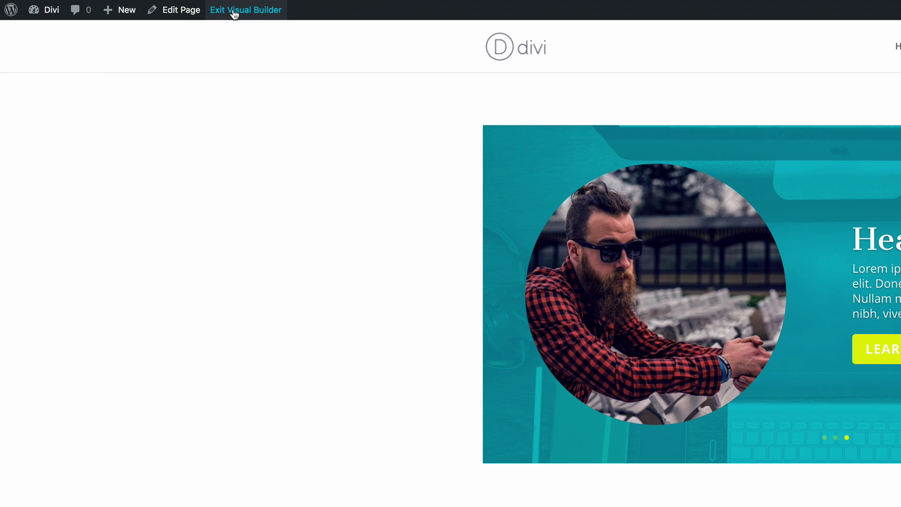